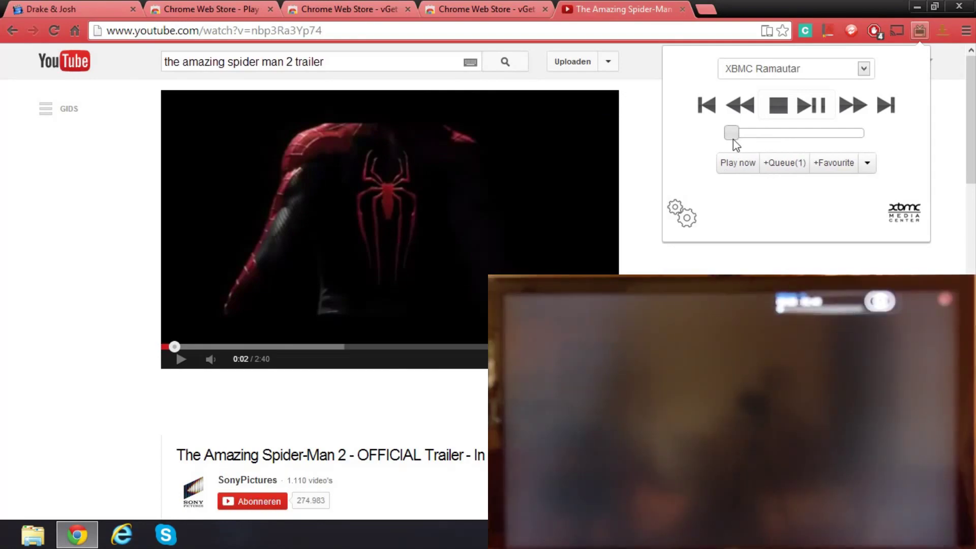
Step: Return to the YouTube home page and raise the XBMC TV volume to nearly maximum
click(425, 96)
key(alt+Home)
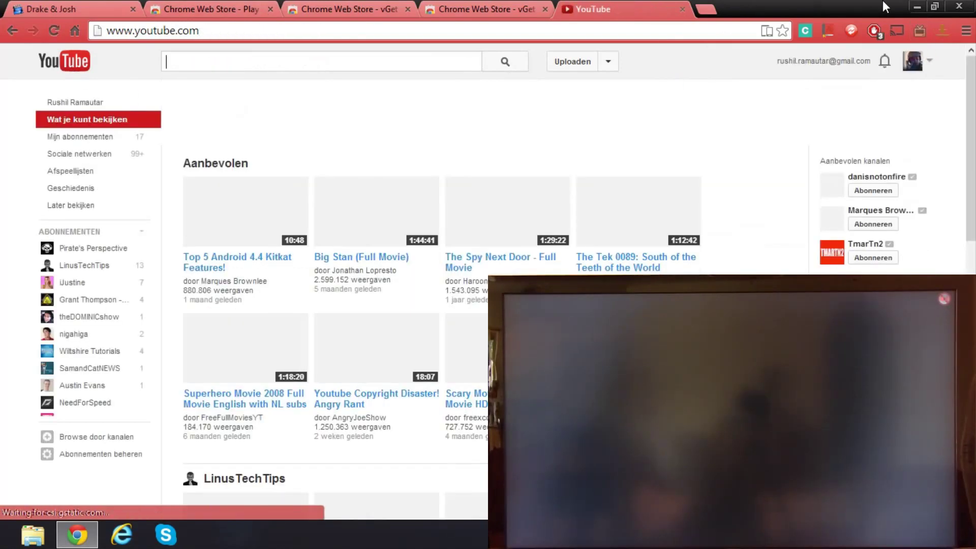
click(921, 30)
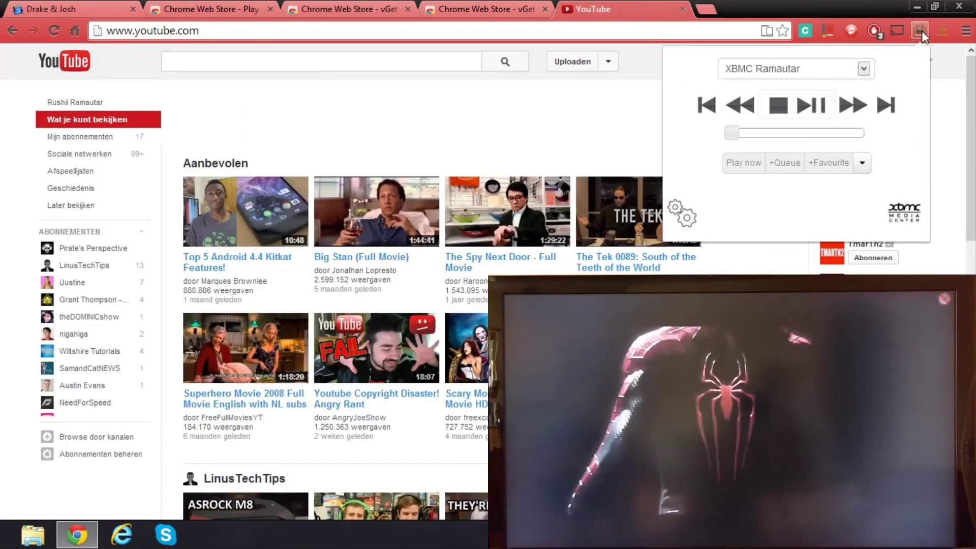
drag(733, 139, 875, 135)
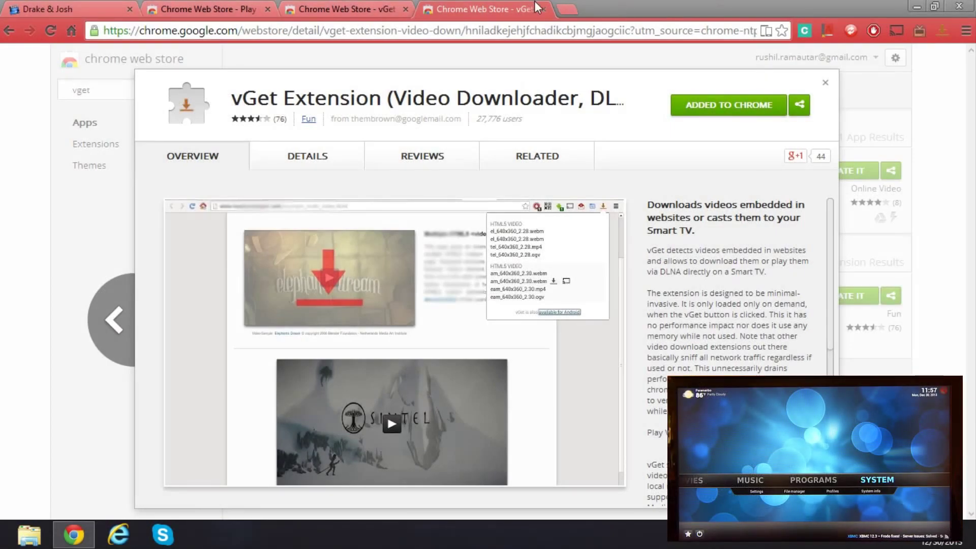
Step: Look through the vGet Extension, vGet Cast and new tab pages, ending on Play to XBMC
click(562, 9)
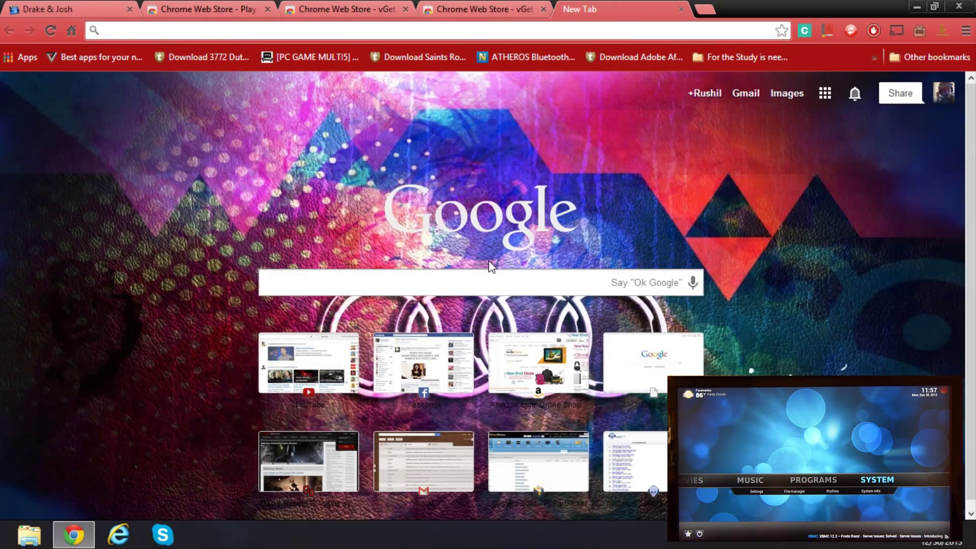
click(514, 288)
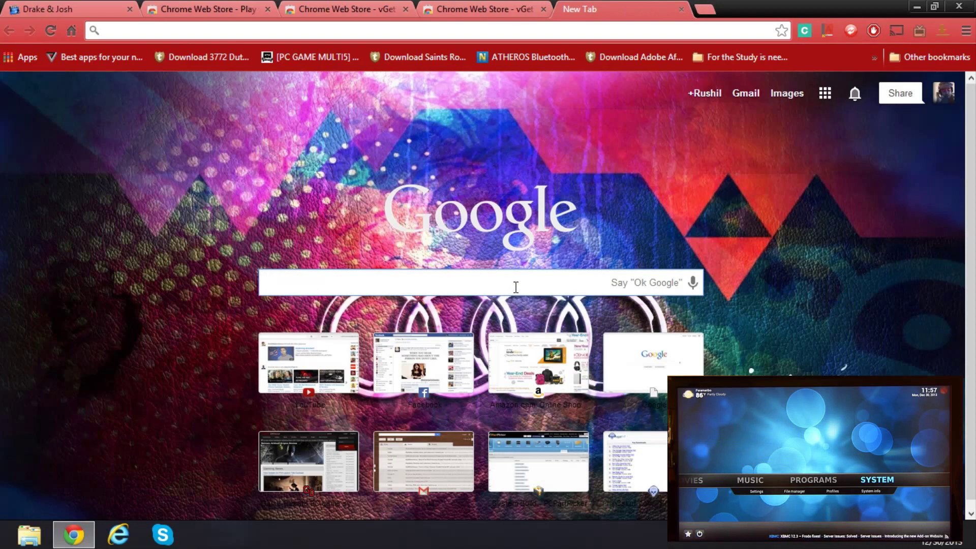
click(454, 7)
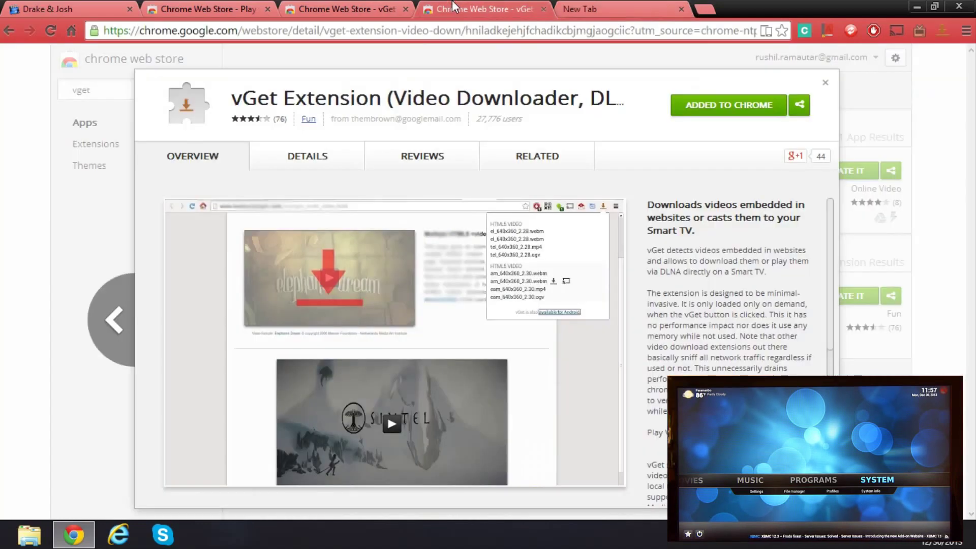
click(347, 7)
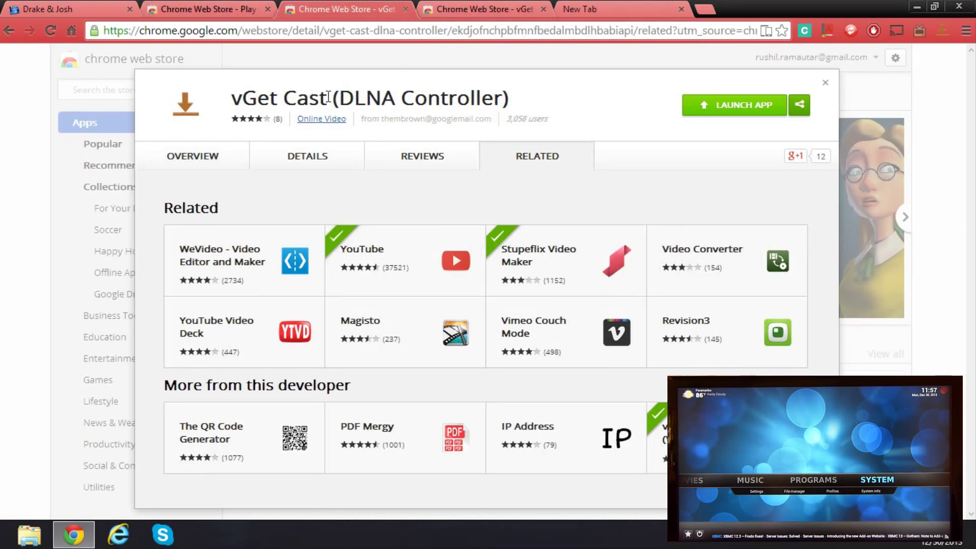
click(492, 6)
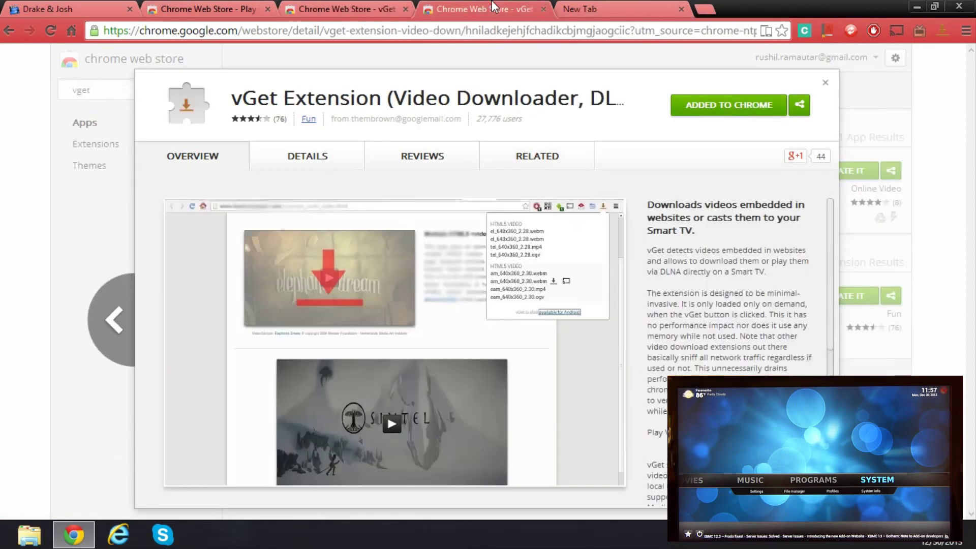
click(579, 8)
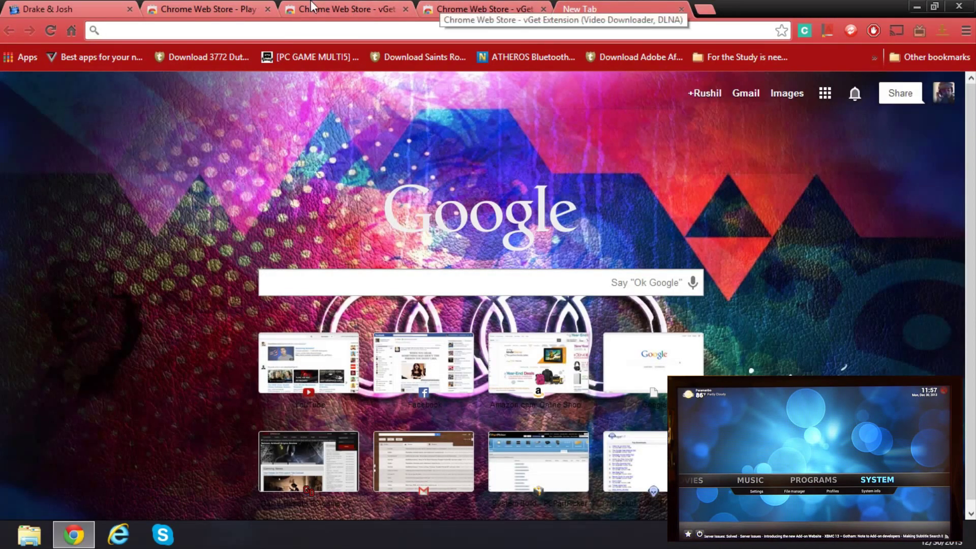
click(225, 6)
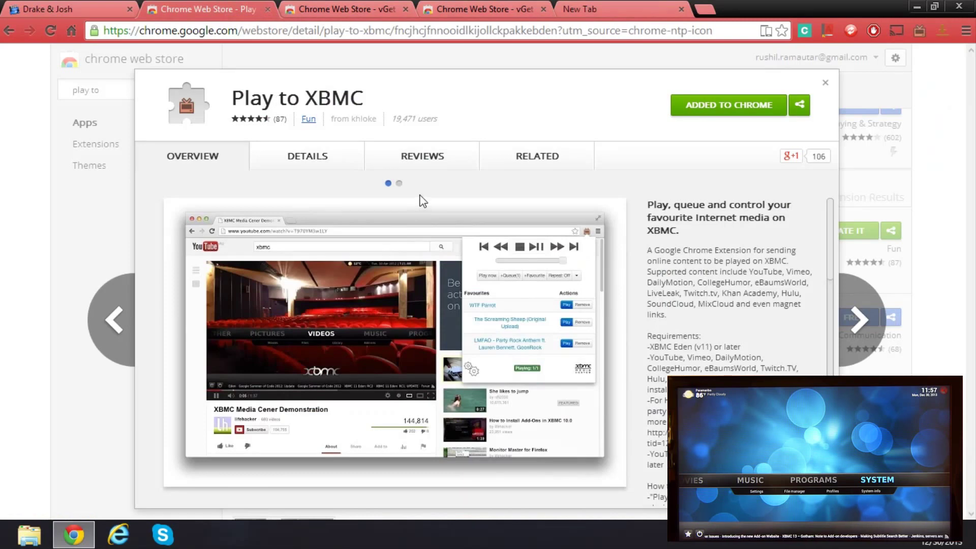
Step: Check the host URL in Play to XBMC options and select the XBMC Ramautar profile
click(919, 31)
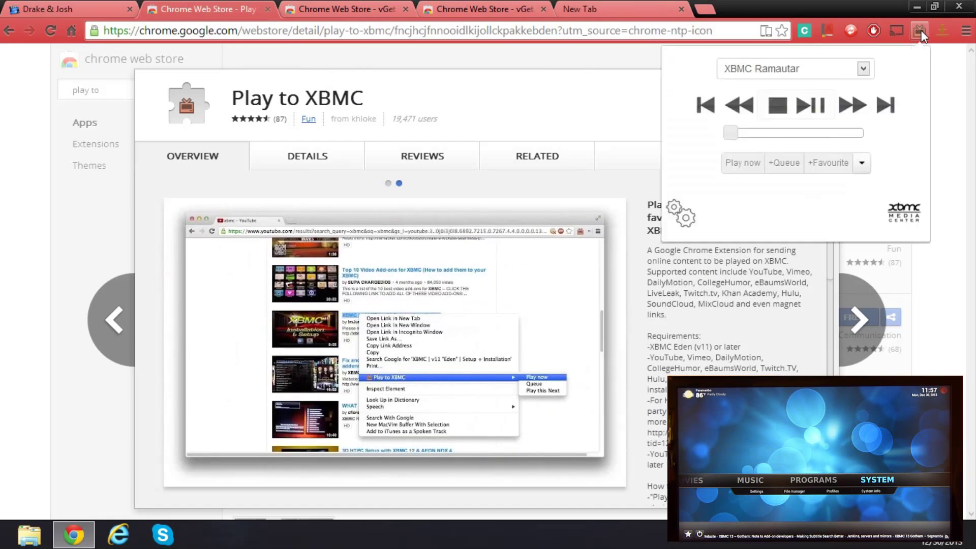
click(685, 217)
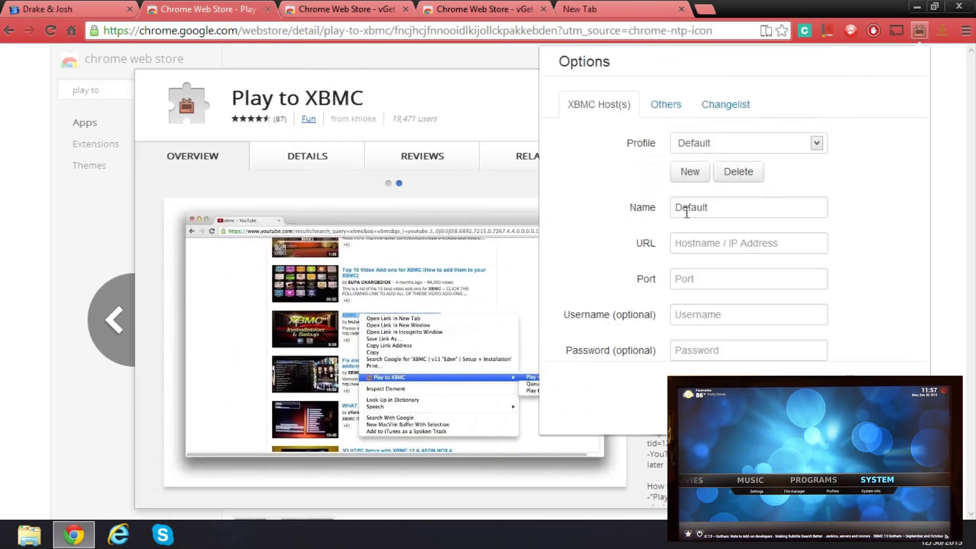
click(714, 249)
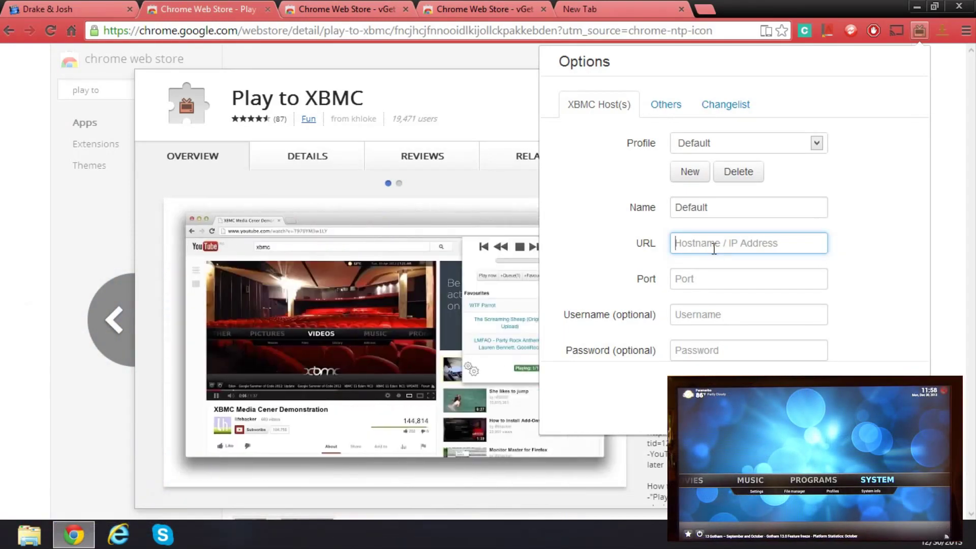
click(784, 144)
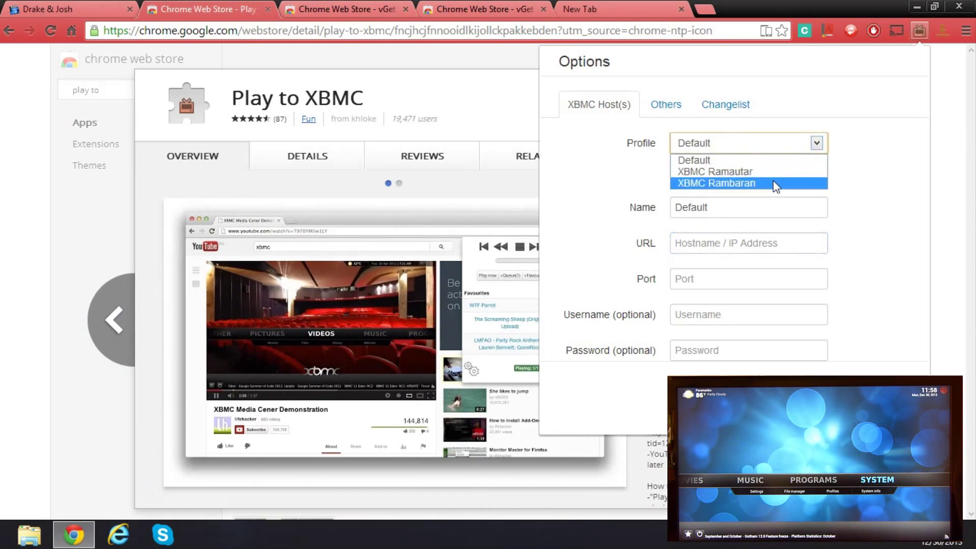
click(783, 172)
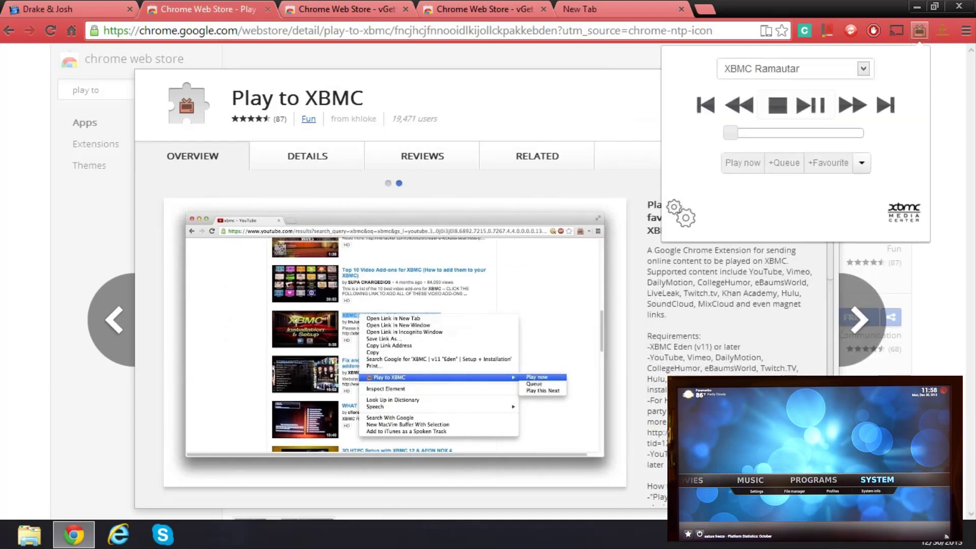
Step: Go to YouTube from the new tab by typing 'youtu' in the address bar
click(920, 31)
click(920, 31)
click(584, 8)
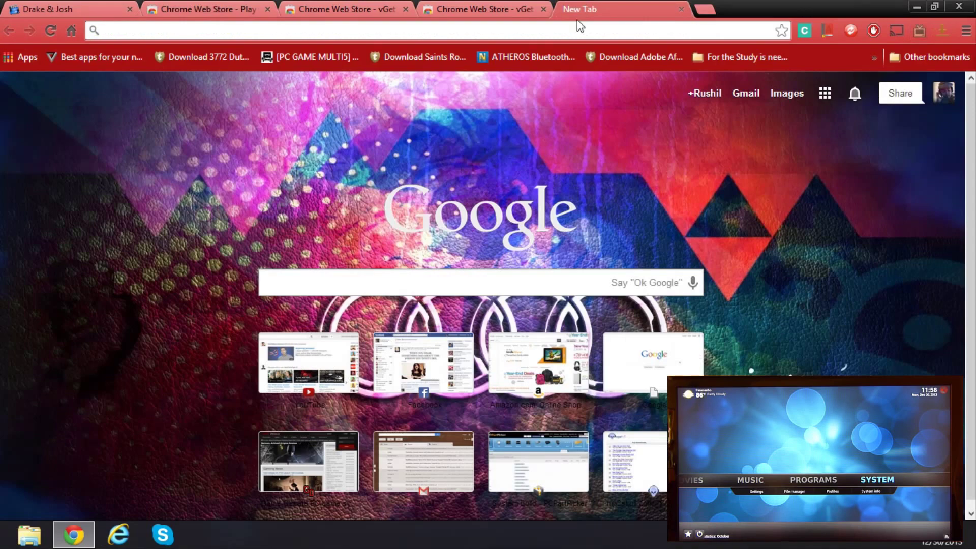
text(youtube.com)
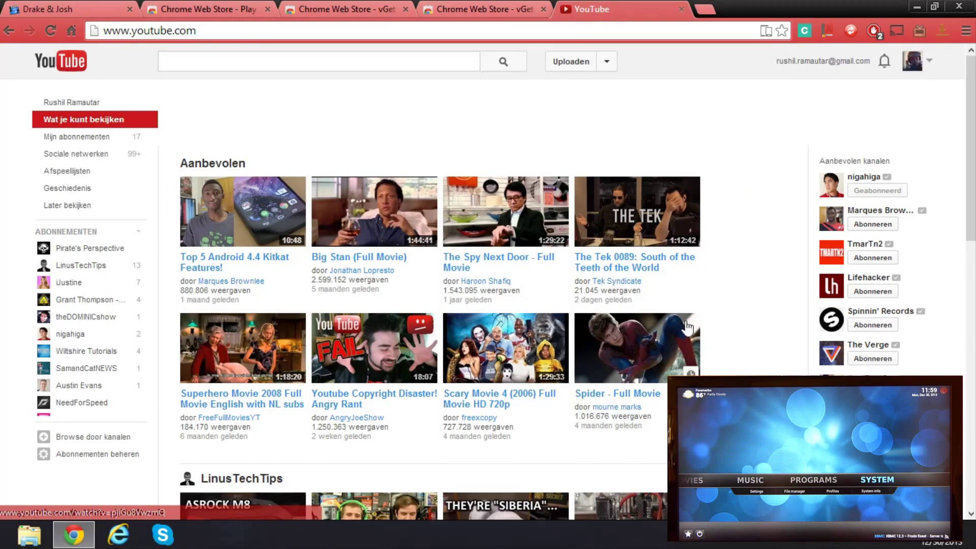
scroll(684, 326, down, 4)
scroll(331, 148, up, 4)
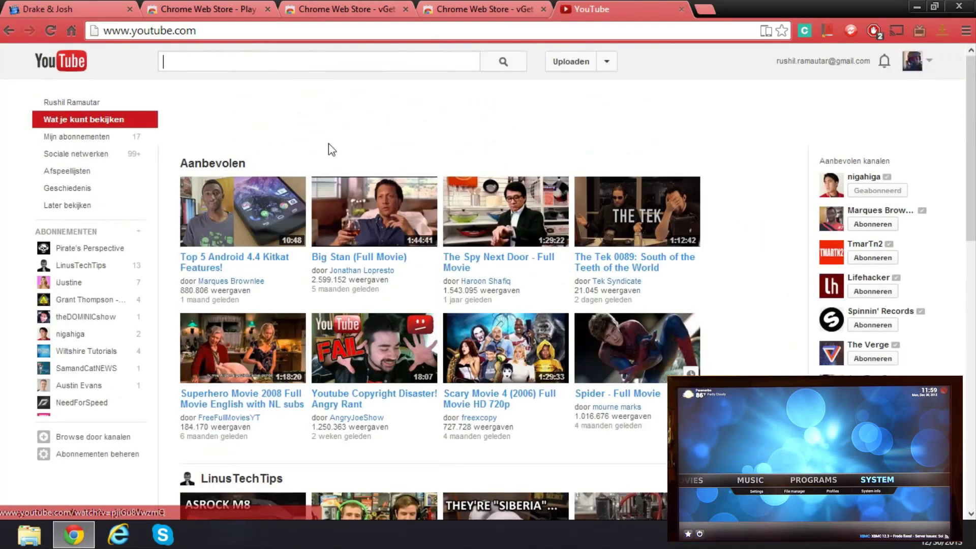
Step: Search YouTube for 'the amazing spider man 2 trailer' and open the official trailer
click(204, 61)
text(the amazing spider man 2 trailer)
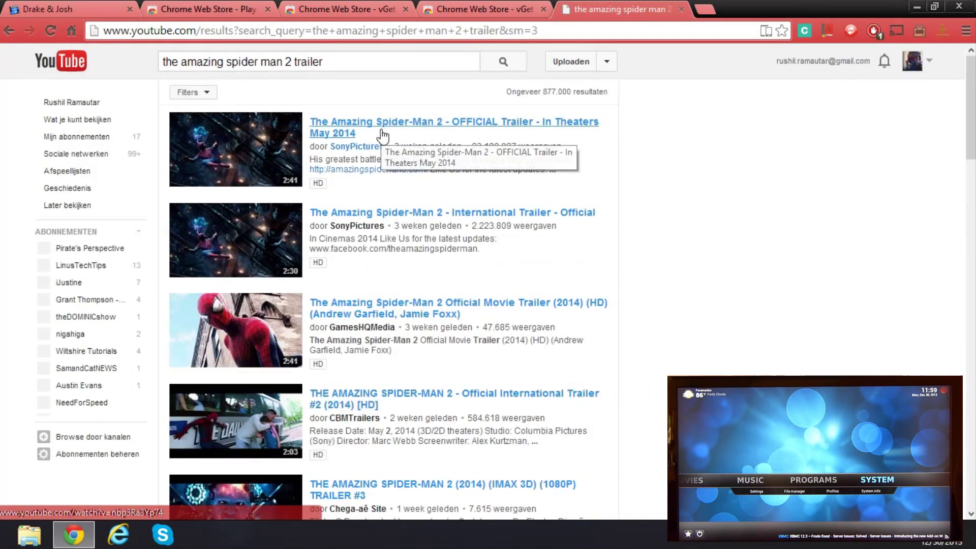
click(381, 196)
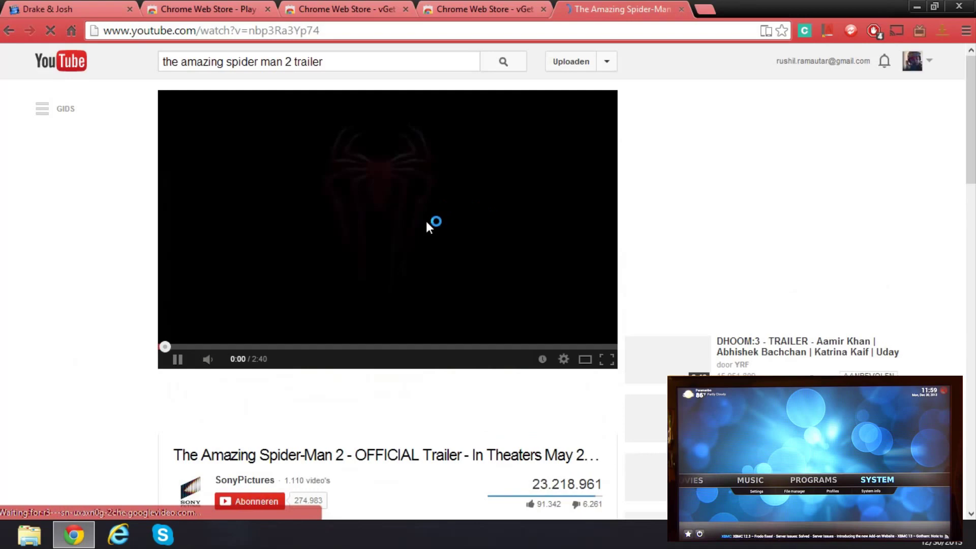
Step: Pause the Spider-Man 2 trailer in the browser, play it on XBMC, and return to YouTube home
click(464, 217)
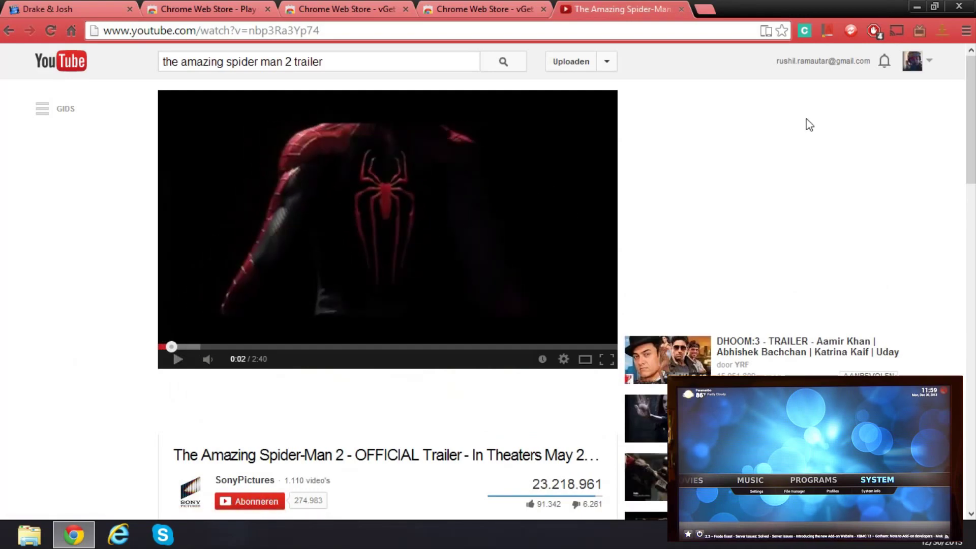
click(924, 30)
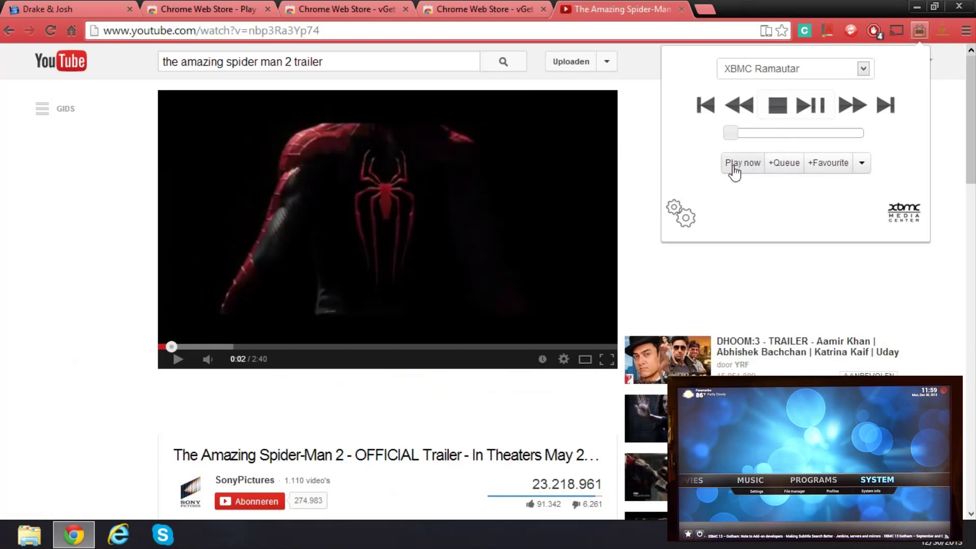
click(732, 167)
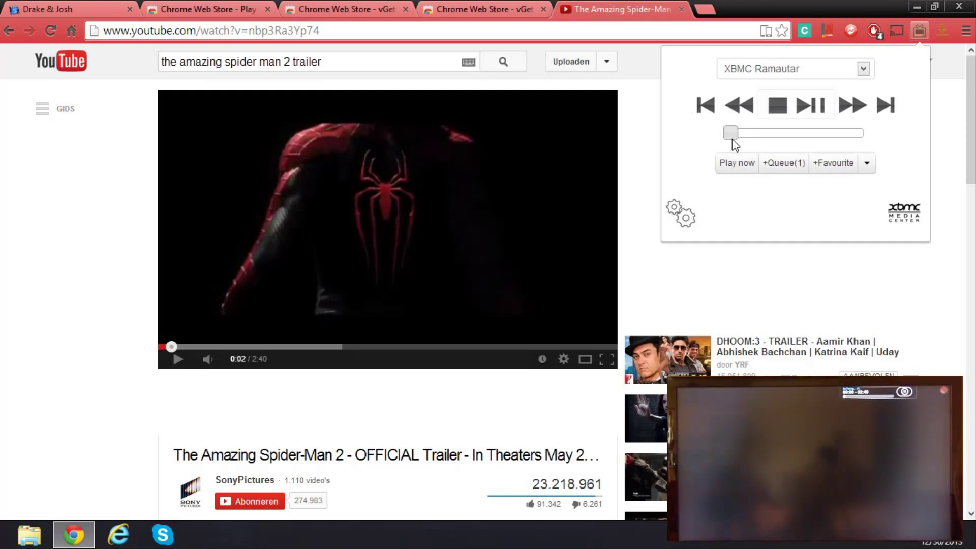
key(F5)
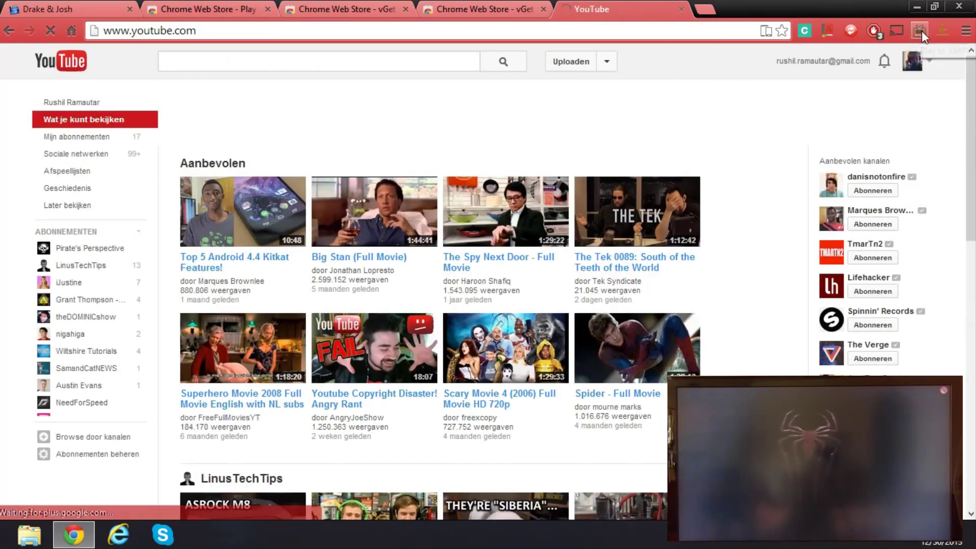
Step: Turn the XBMC TV volume up, pause the trailer on the TV, and move to vGet Cast's page
click(920, 30)
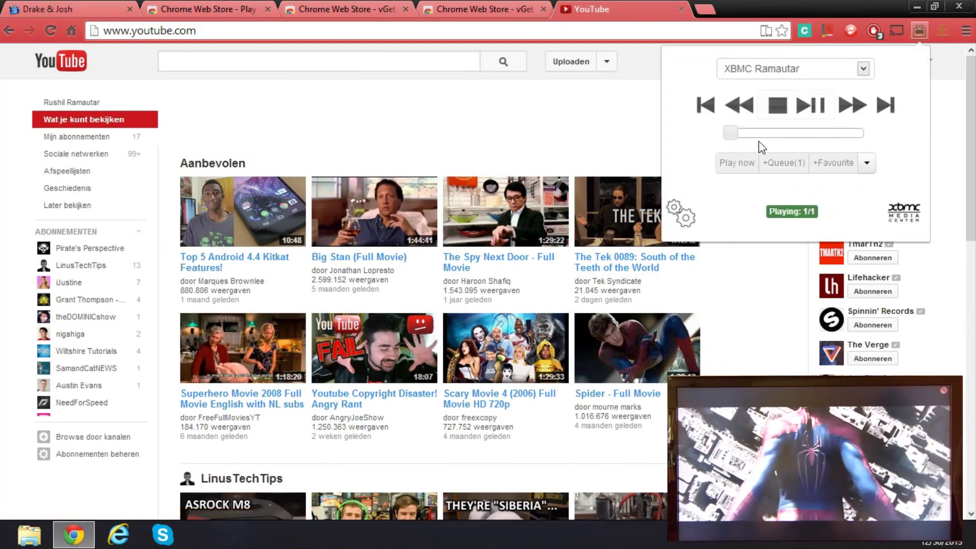
drag(732, 135, 878, 138)
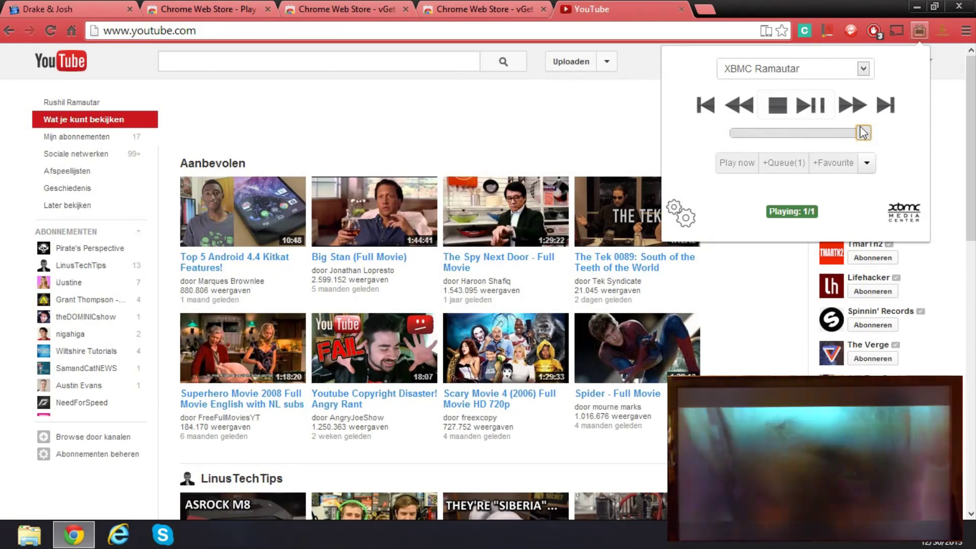
click(812, 109)
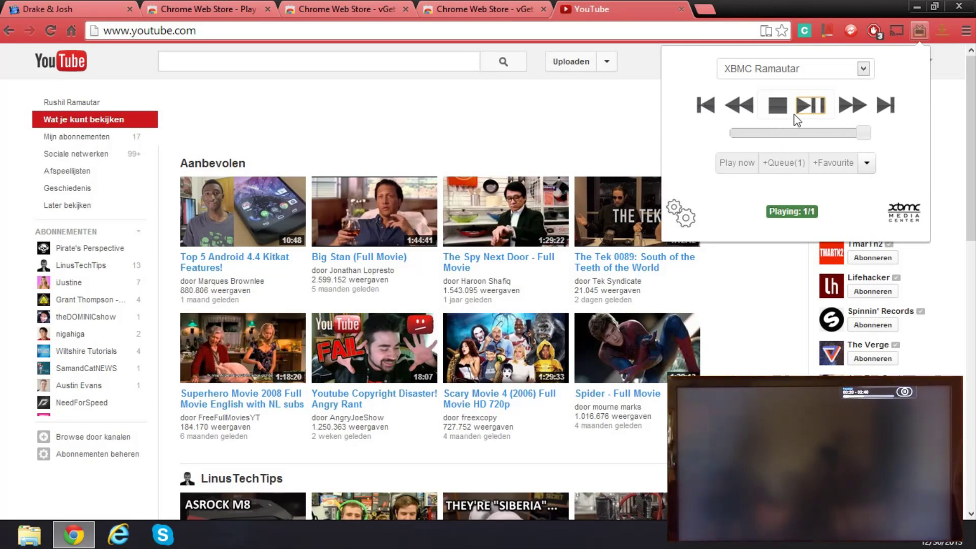
click(863, 134)
click(370, 7)
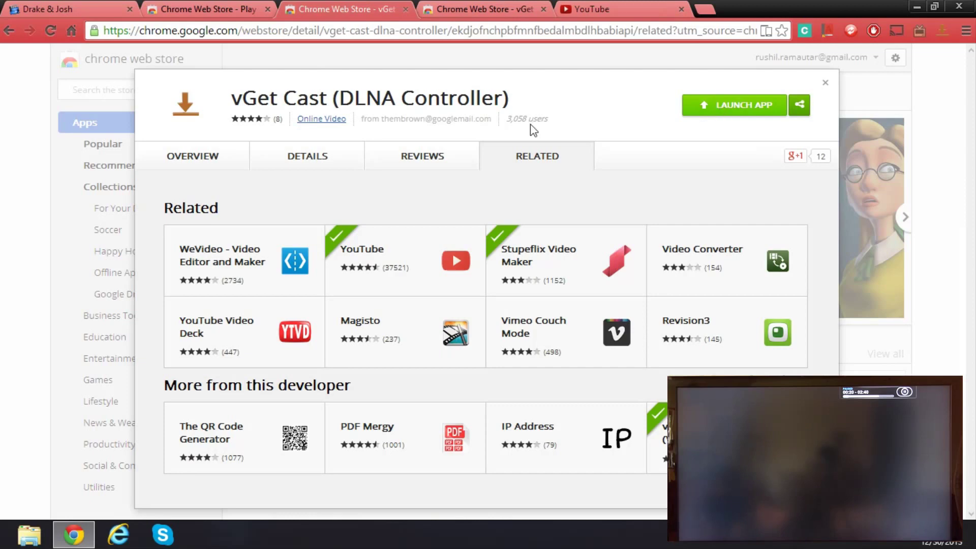
Step: Launch the vGet Cast app, dismiss its file browser, and minimize the window
click(729, 107)
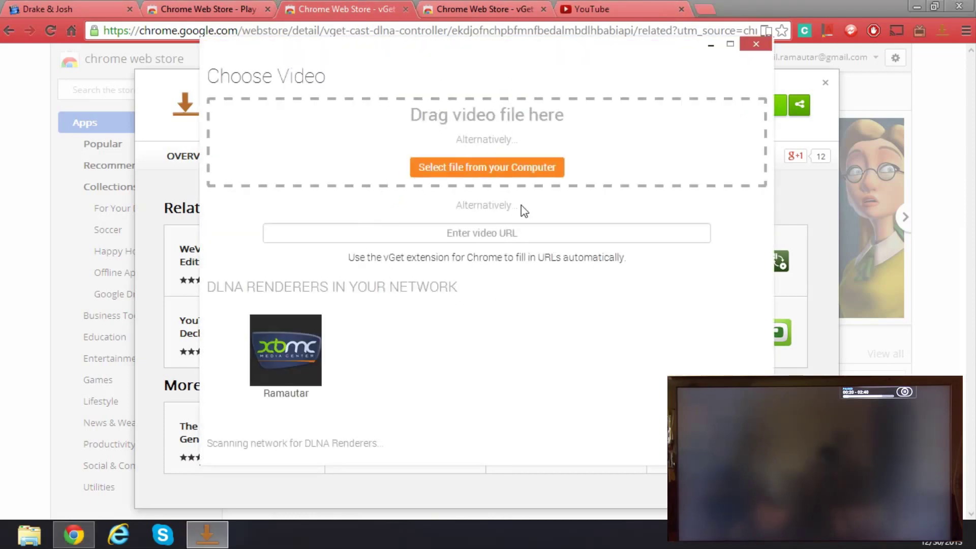
click(755, 45)
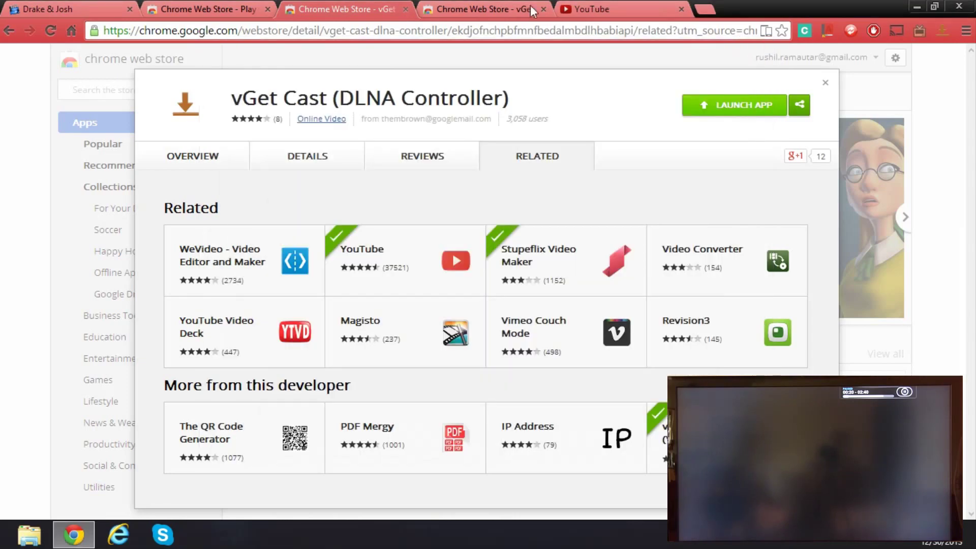
click(462, 7)
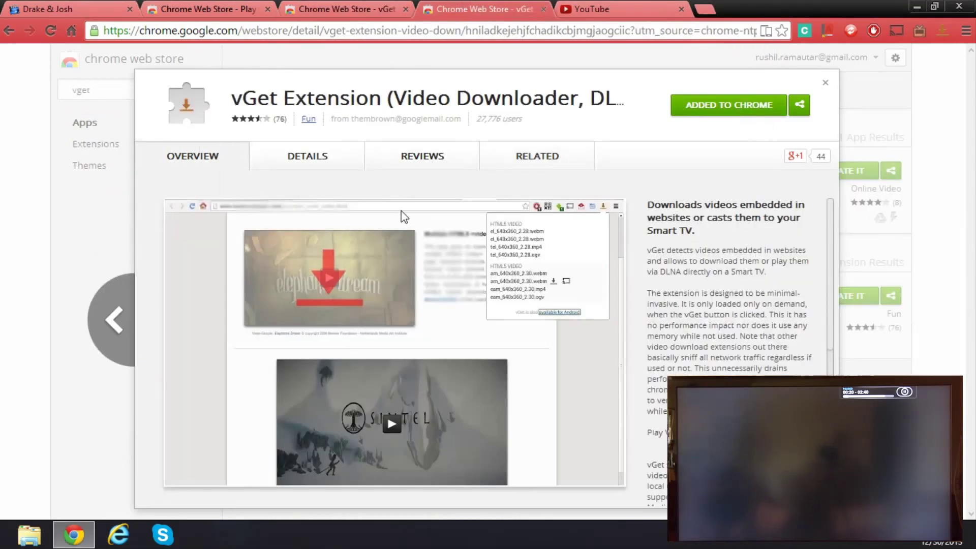
click(342, 7)
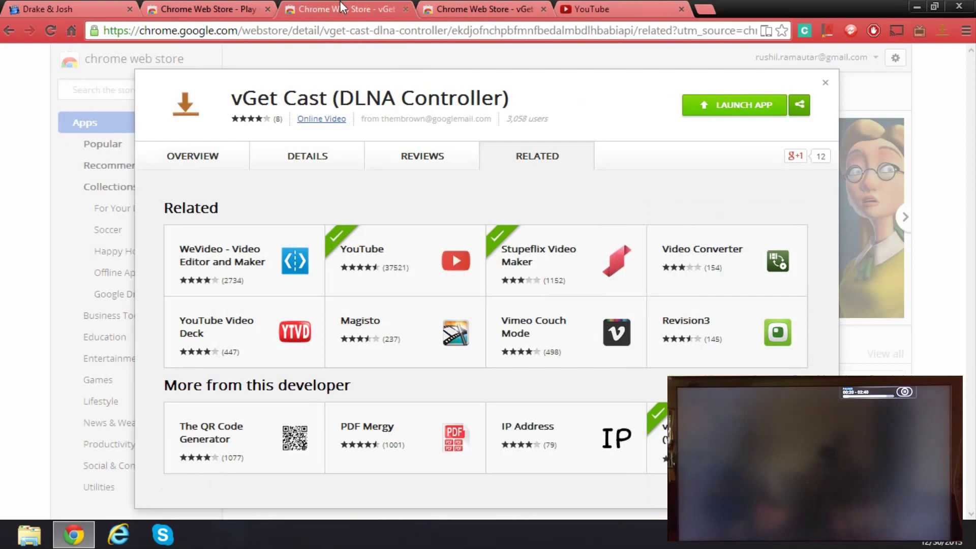
click(730, 105)
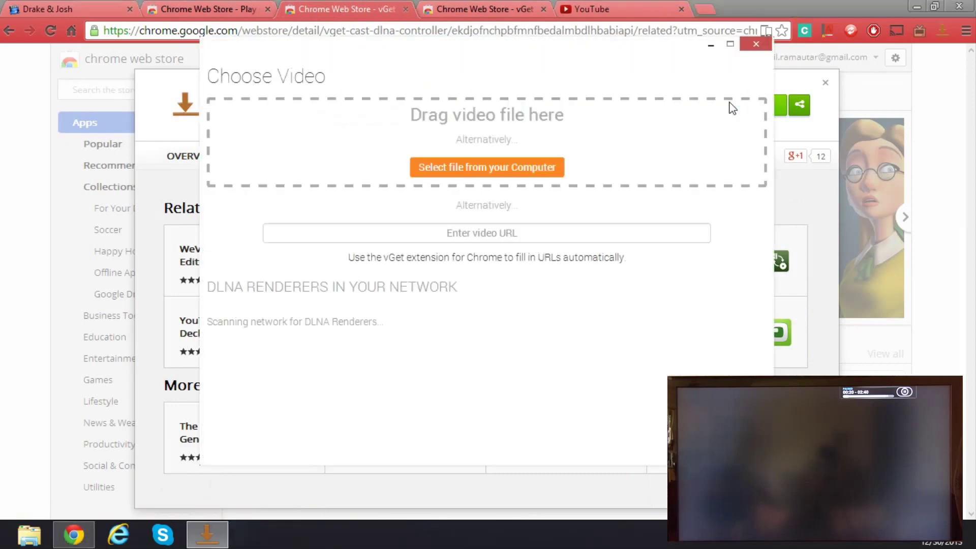
click(448, 169)
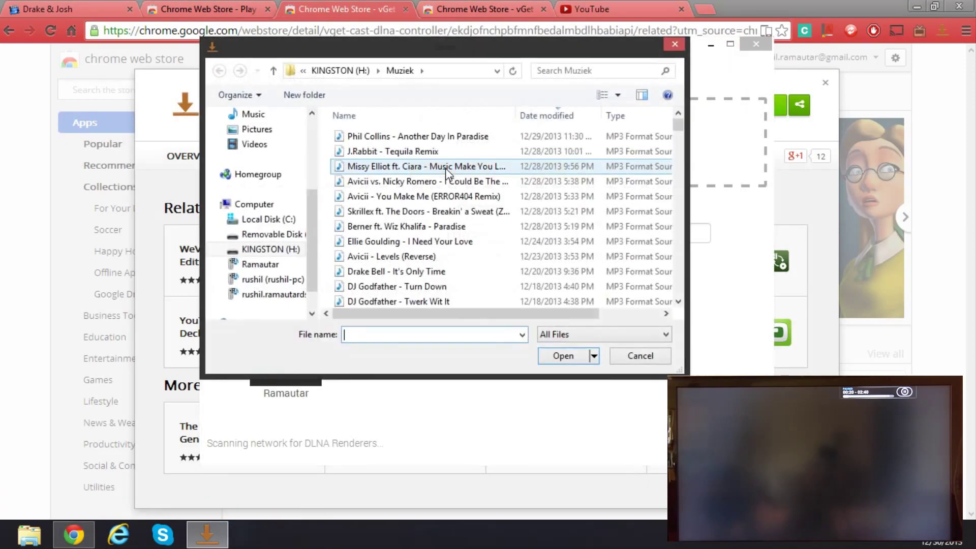
click(676, 43)
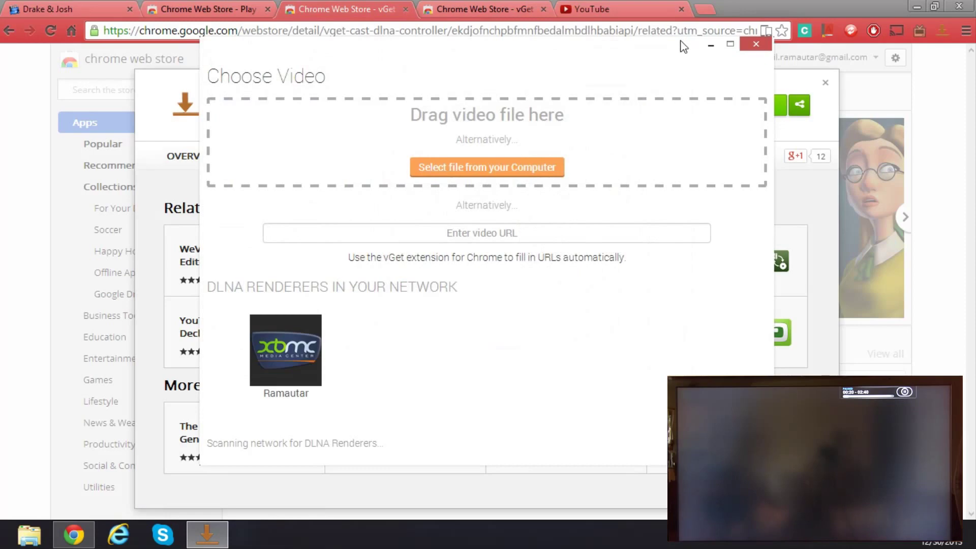
click(710, 45)
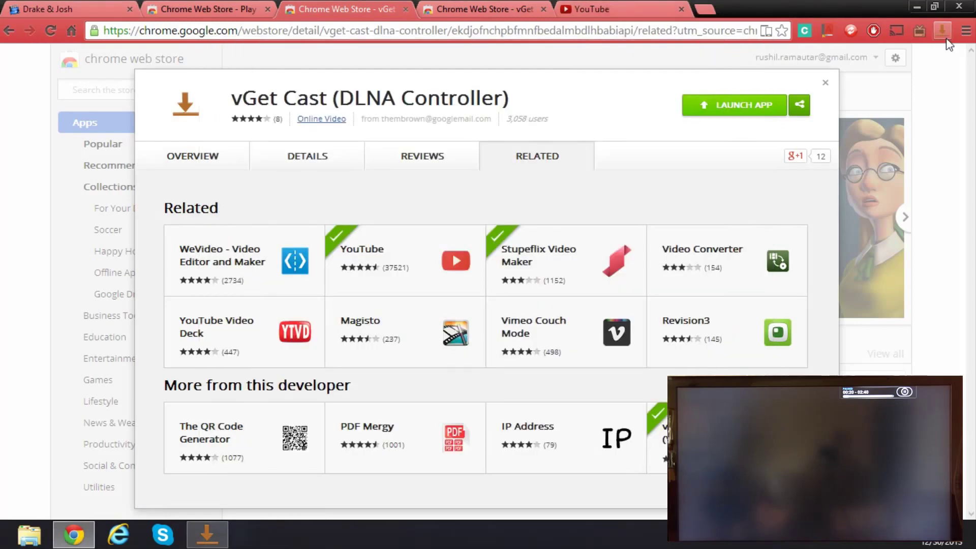
Step: Stop the media playing on XBMC from the remote-control popup
click(920, 30)
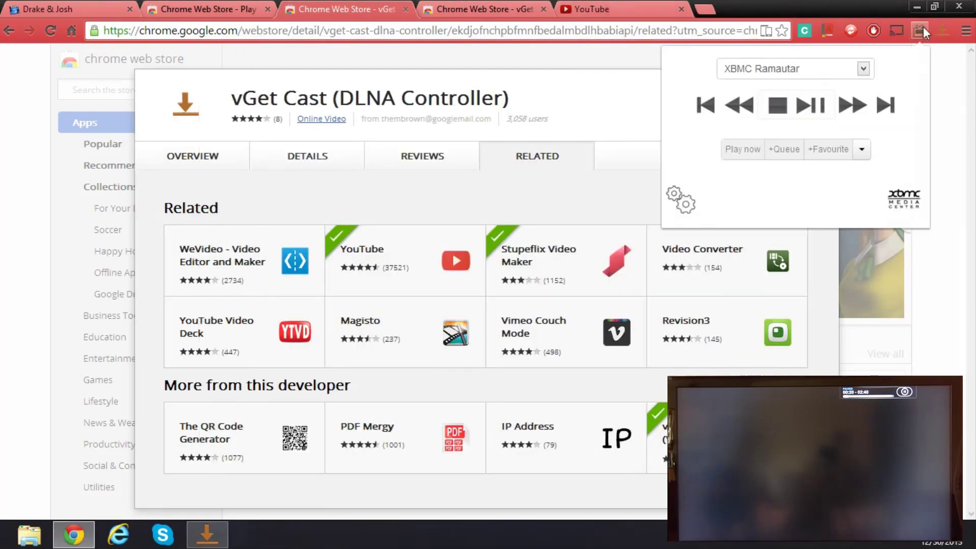
click(777, 106)
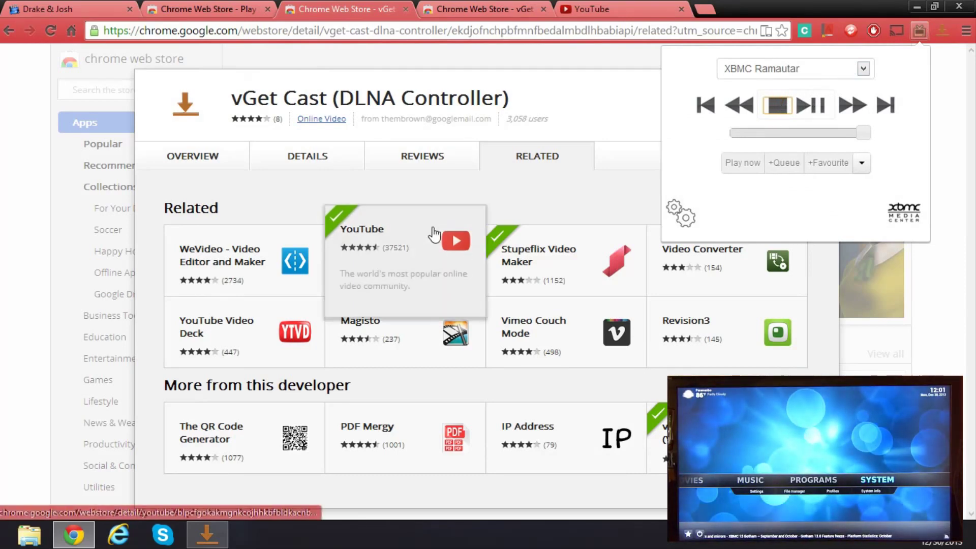
click(584, 147)
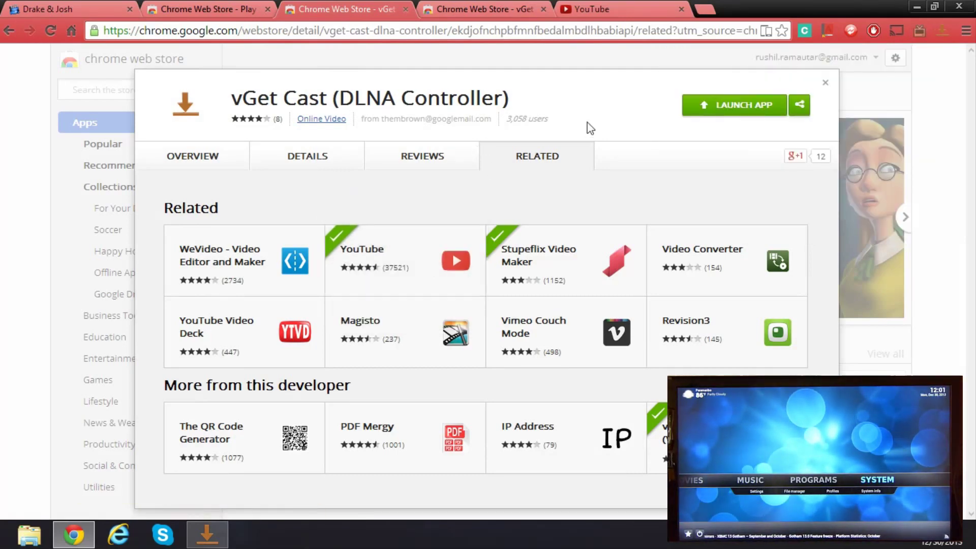
Step: Cast Avicii - Levels (Reverse).mp3 from the computer to the Ramautar XBMC renderer
click(207, 536)
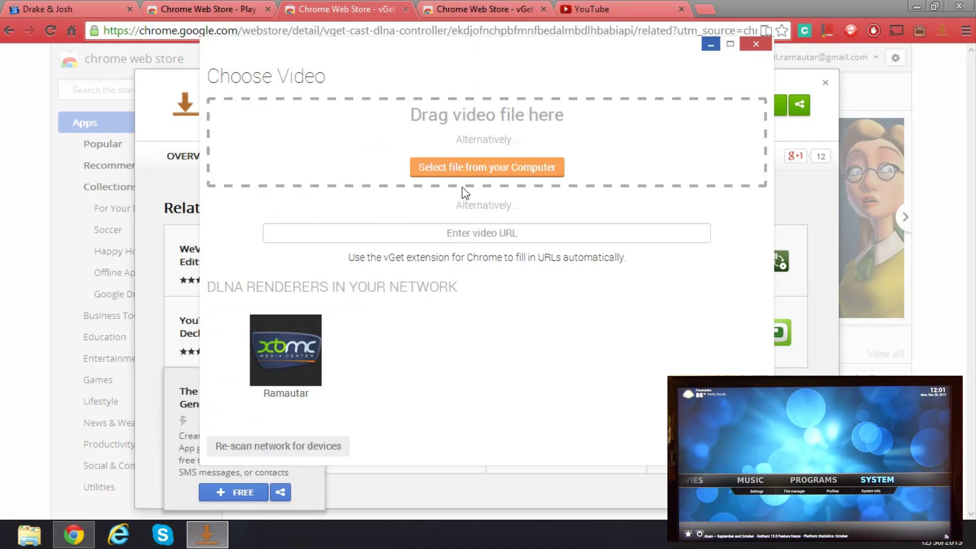
click(497, 168)
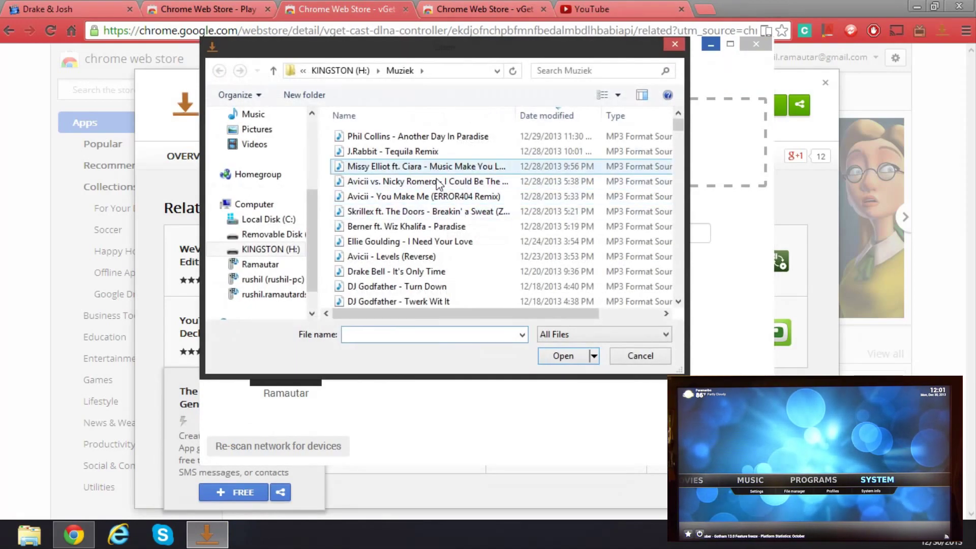
click(434, 254)
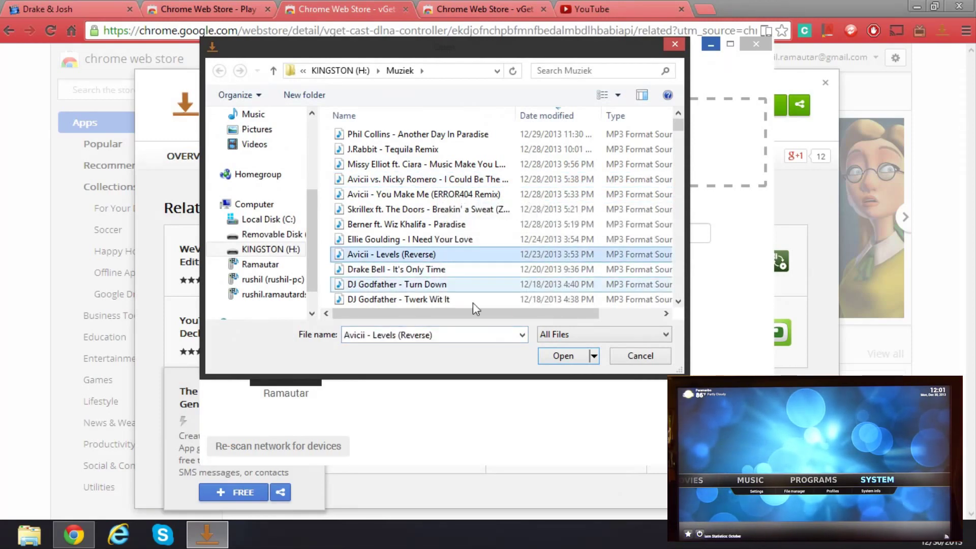
click(547, 353)
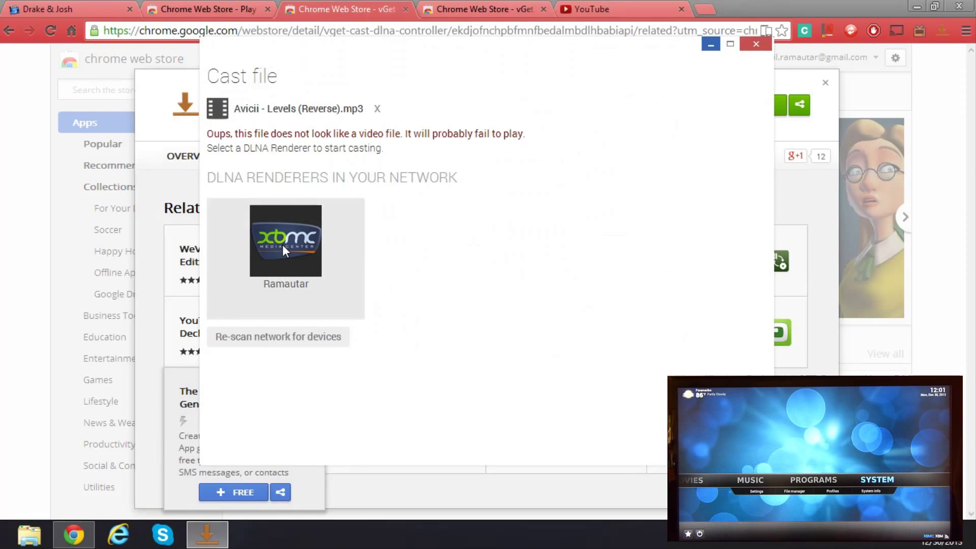
click(282, 245)
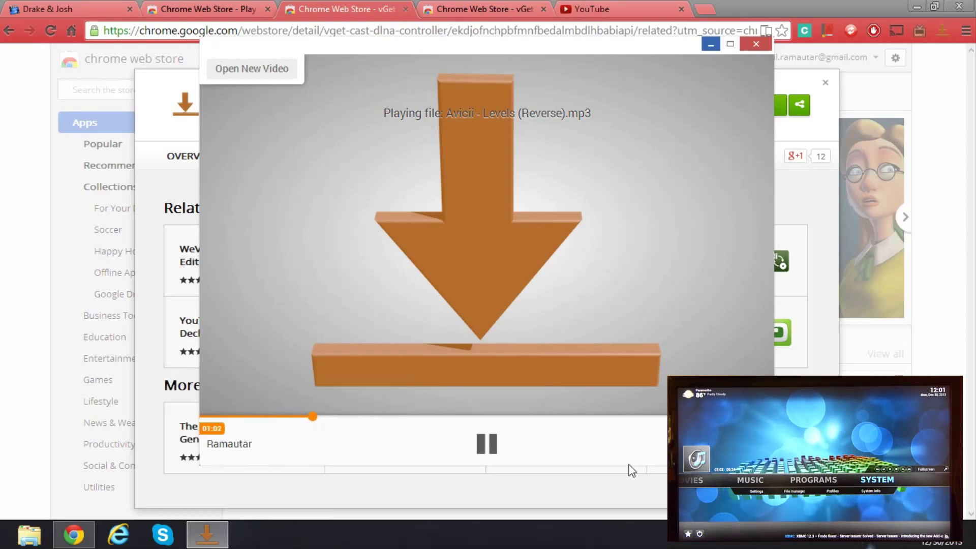
Step: Pause, resume, then re-pause the Avicii track at 01:08, and open a new file
click(486, 444)
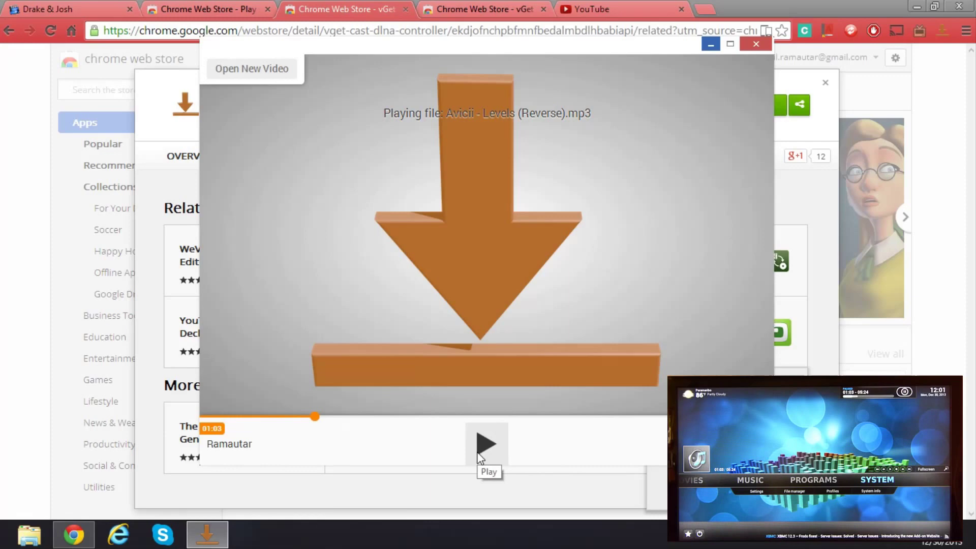
click(478, 451)
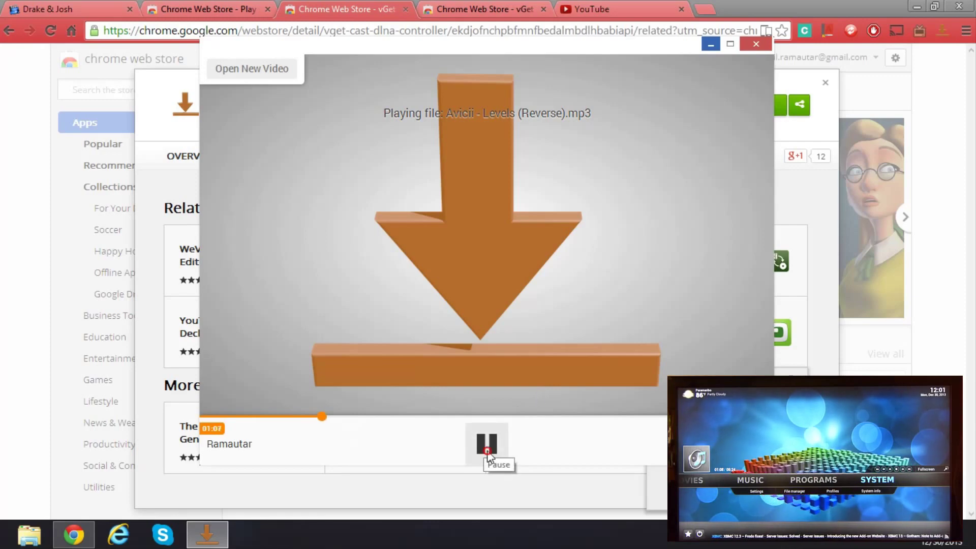
click(488, 448)
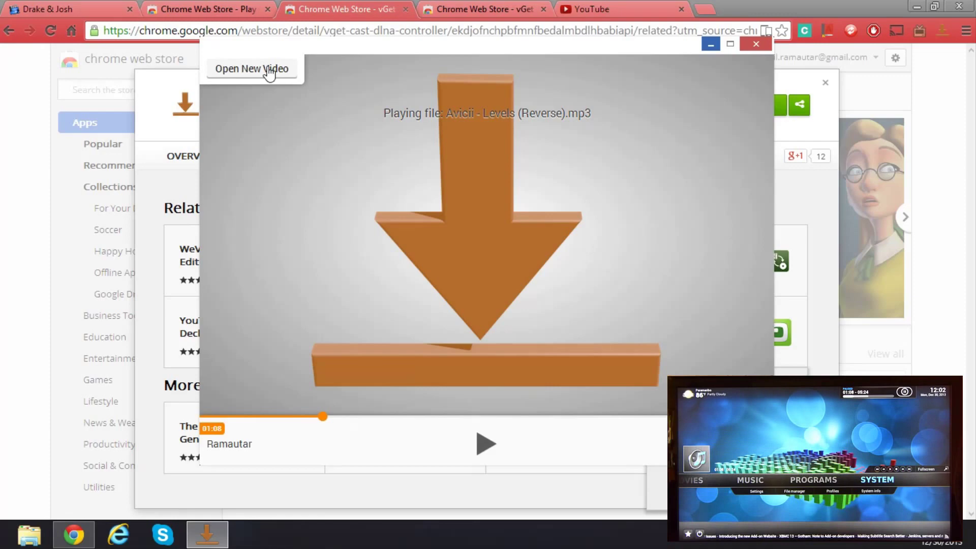
click(269, 73)
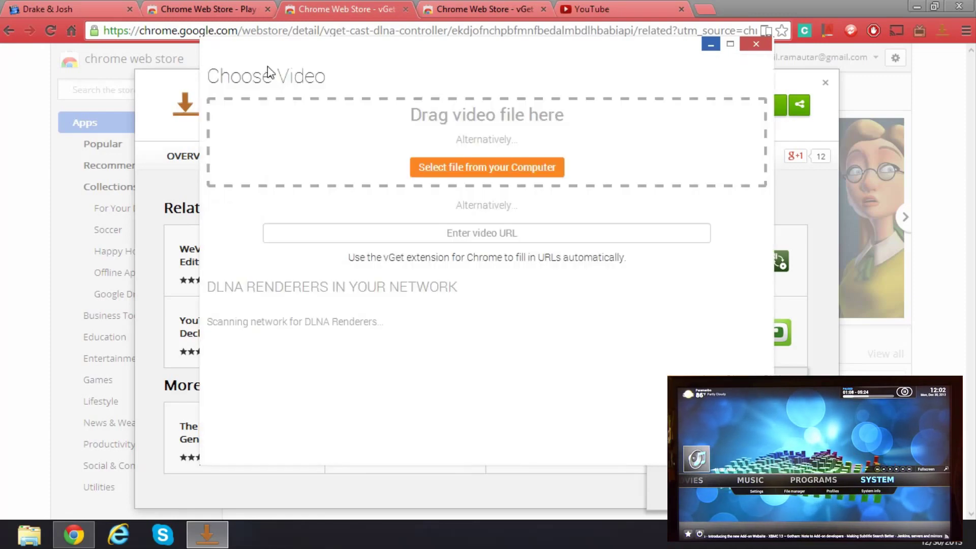
Step: Pick Shiran.jpg from the Desktop and send it to the XBMC renderer
click(435, 169)
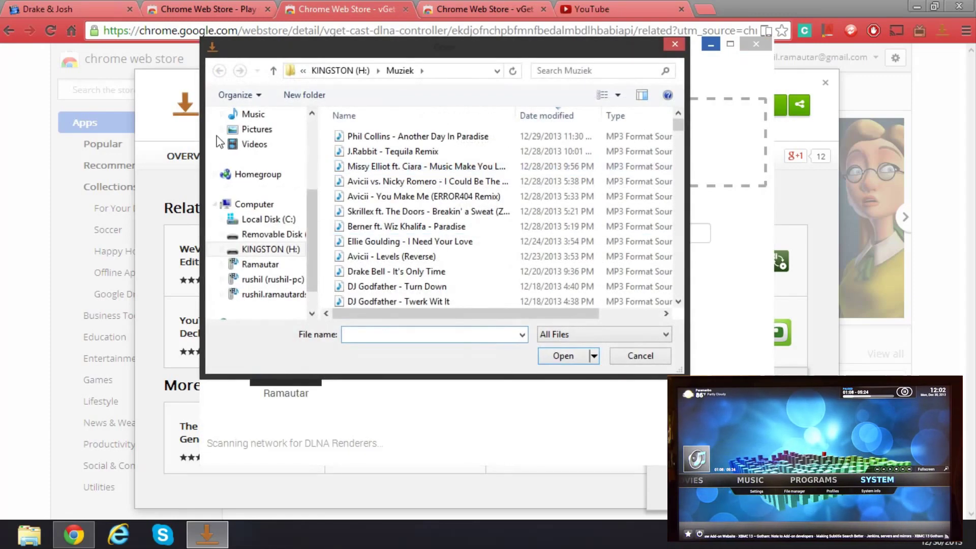
scroll(281, 163, up, 3)
click(276, 138)
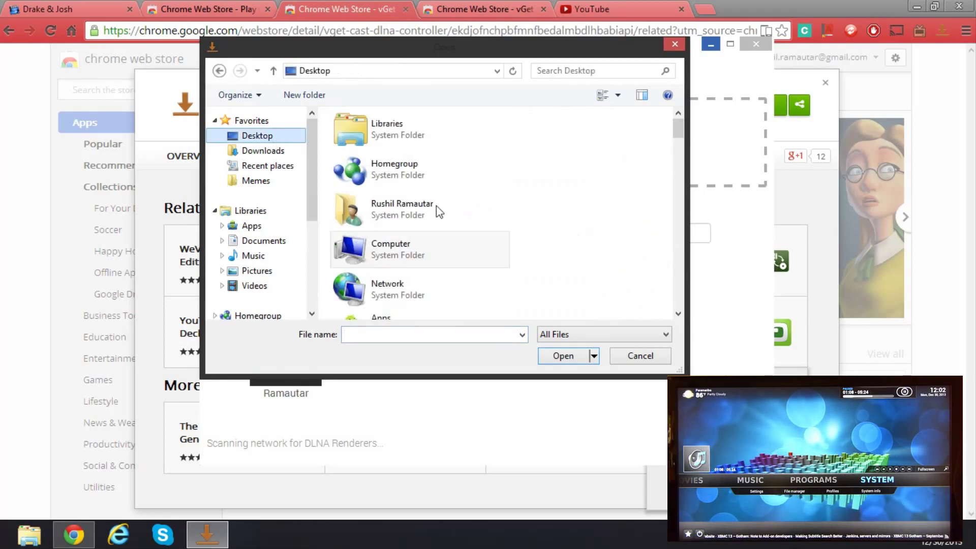
scroll(466, 224, down, 5)
scroll(467, 223, down, 3)
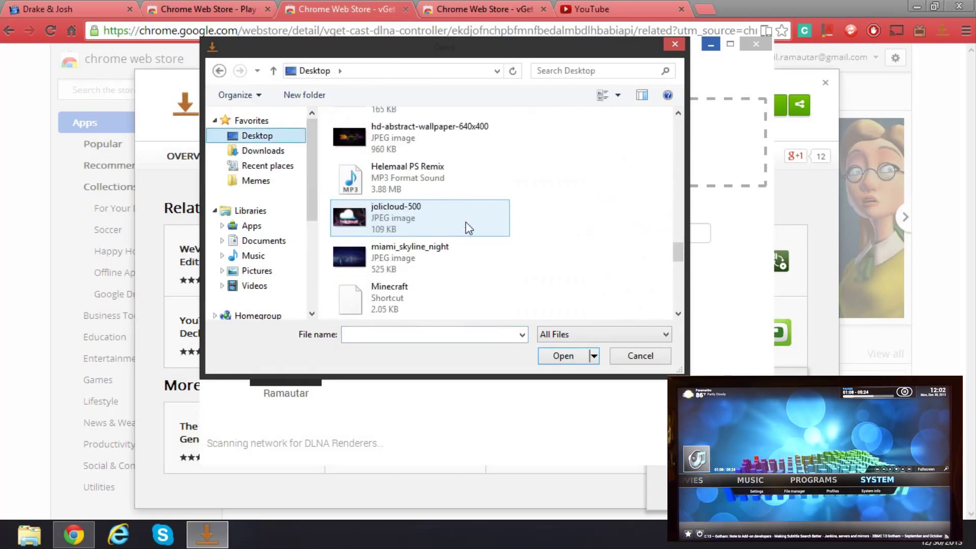
scroll(465, 222, down, 3)
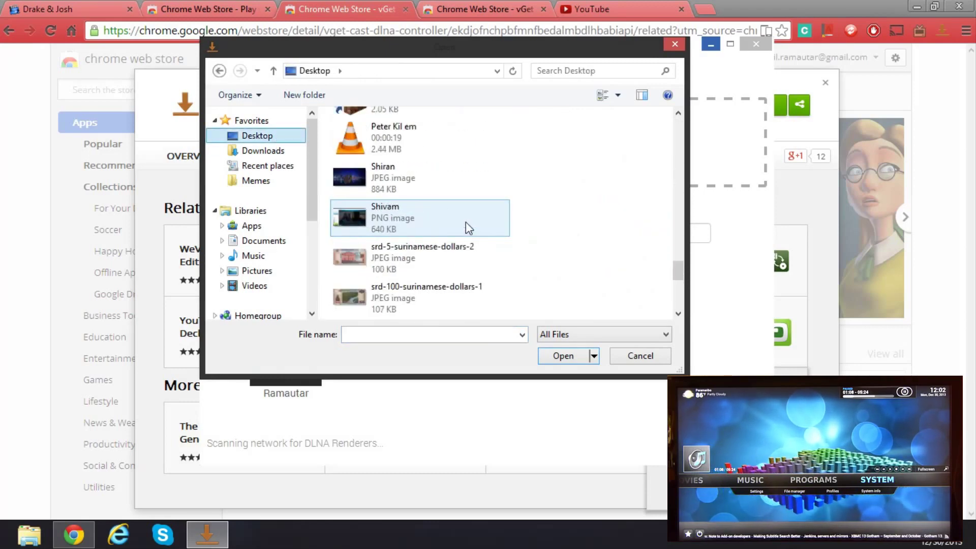
click(406, 179)
click(564, 357)
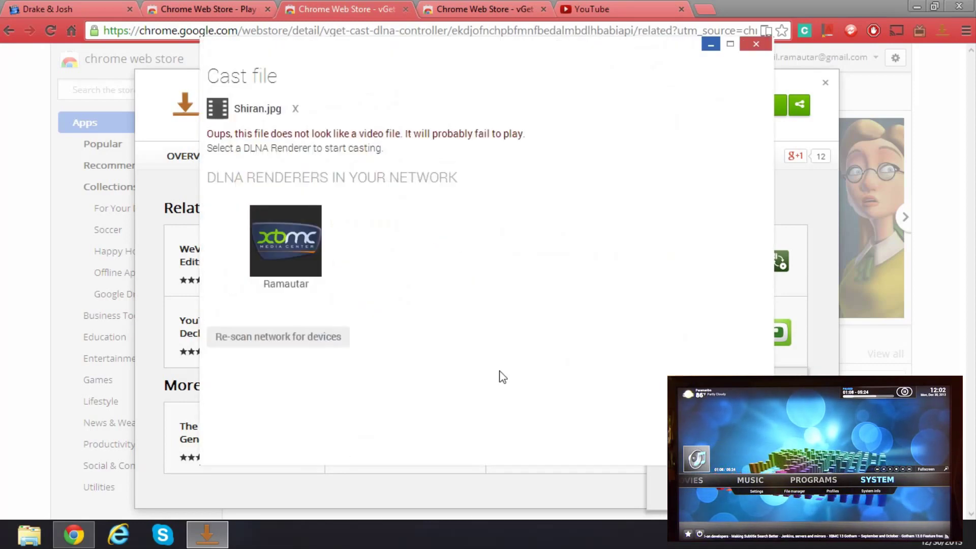
click(302, 281)
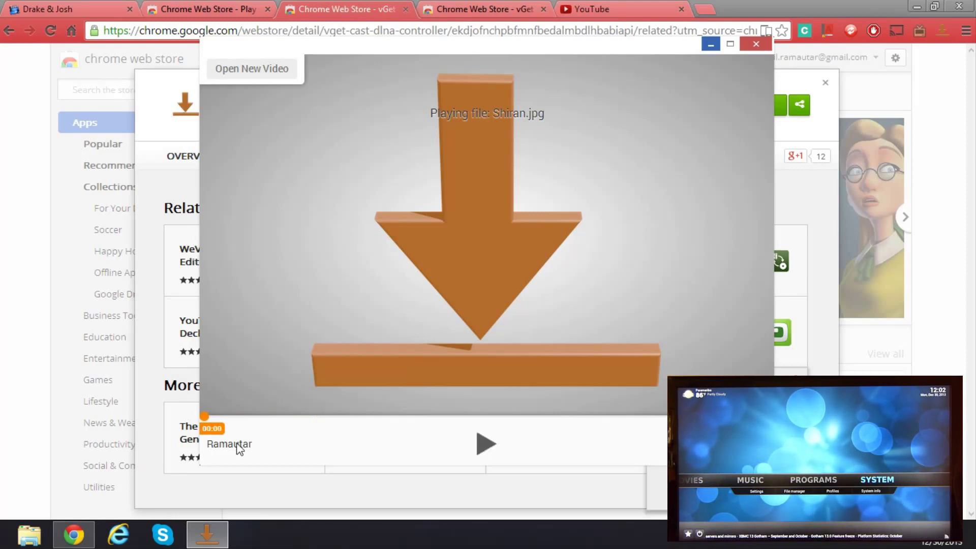
Step: Play and pause the Shiran image on XBMC, then return to file selection
click(491, 455)
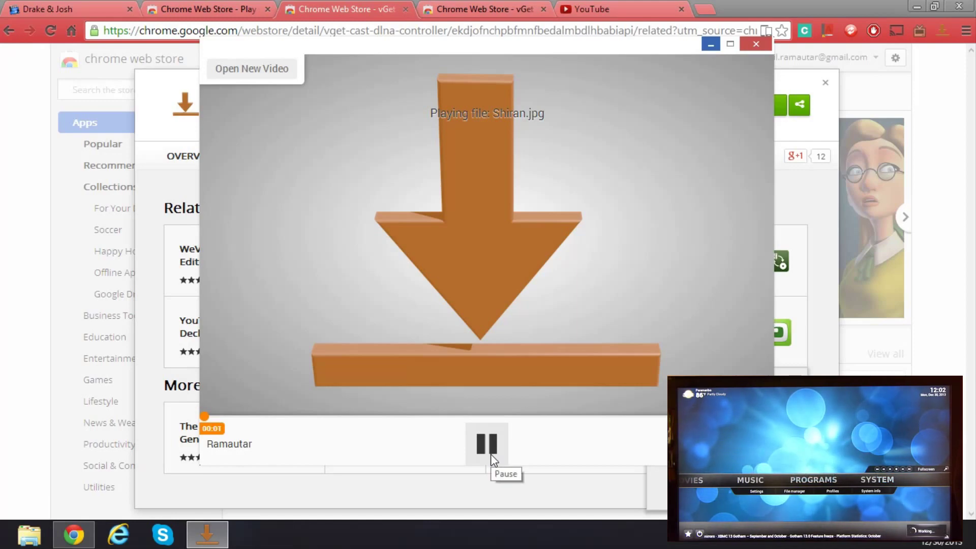
click(490, 453)
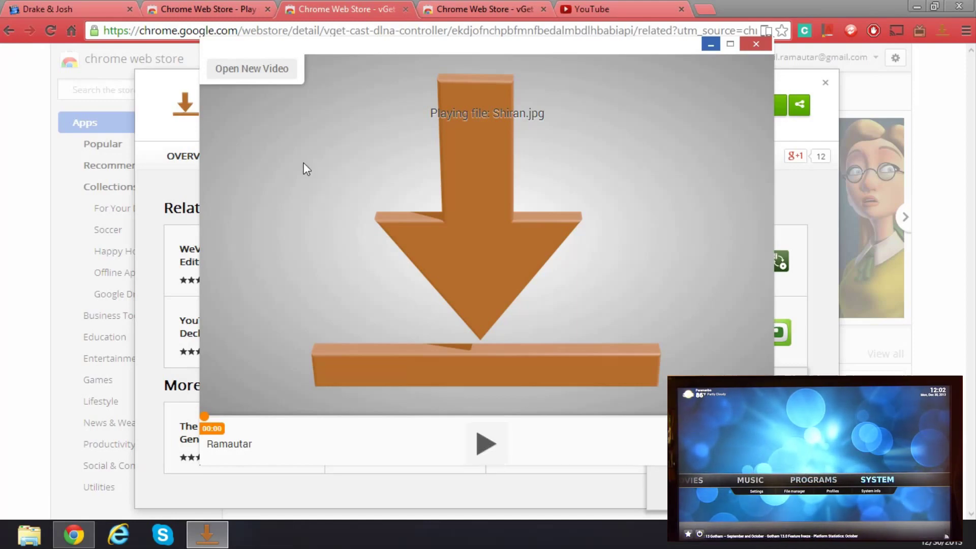
click(230, 70)
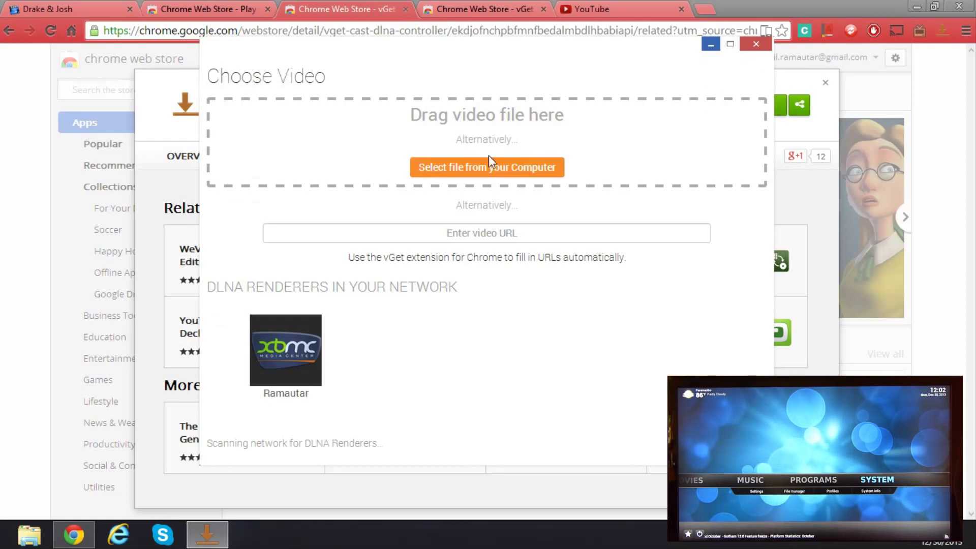
Step: Open the local file picker and browse into the KINGSTON (H:) drive
click(488, 172)
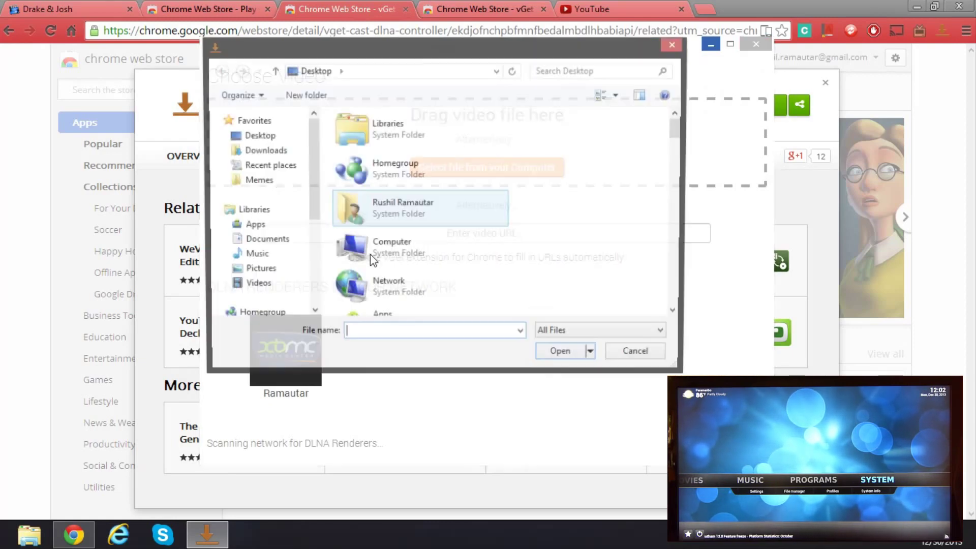
scroll(280, 232, down, 4)
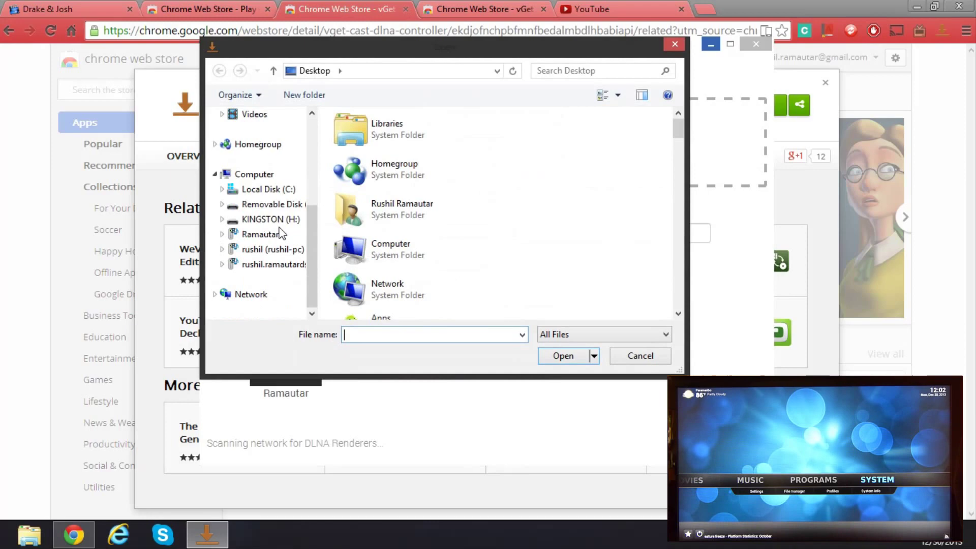
click(271, 218)
scroll(572, 244, down, 5)
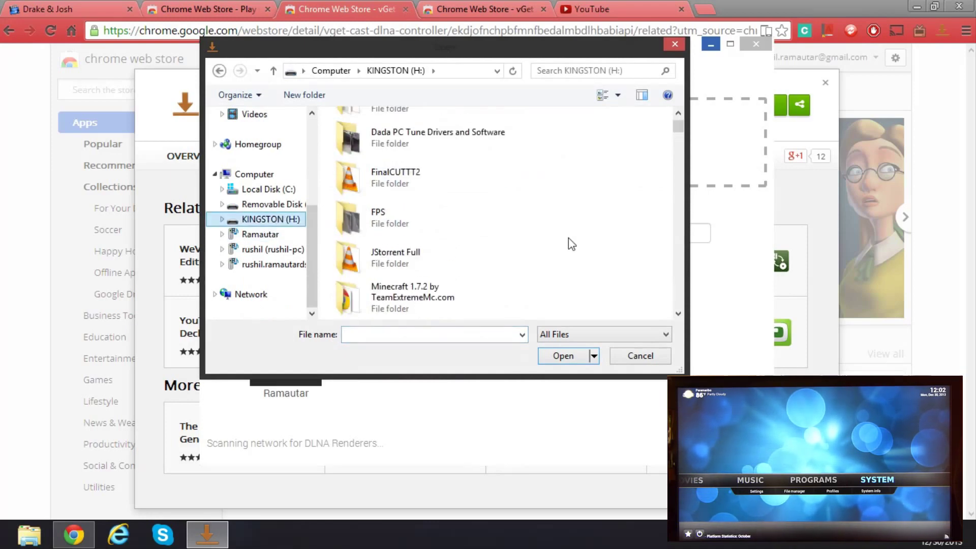
scroll(572, 244, down, 3)
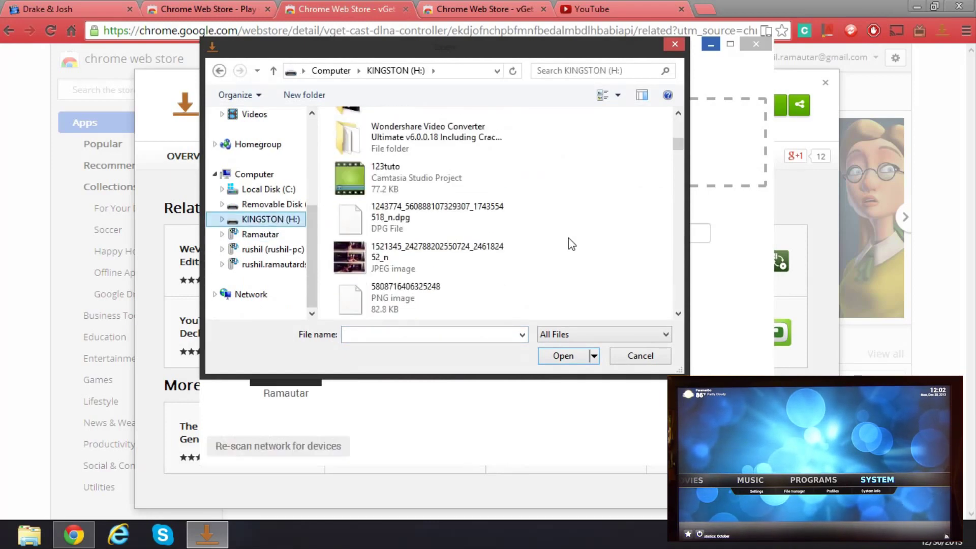
scroll(572, 244, down, 1)
scroll(572, 244, down, 2)
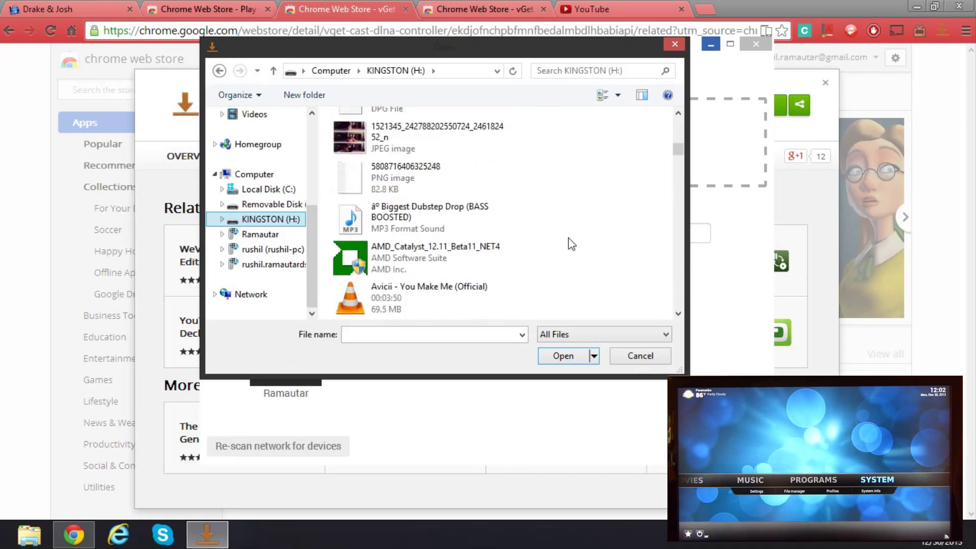
scroll(572, 244, down, 1)
Step: Cast 'Avicii - You Make Me (Official).mp4' to the Ramautar XBMC renderer, then pause it at 00:10
click(456, 264)
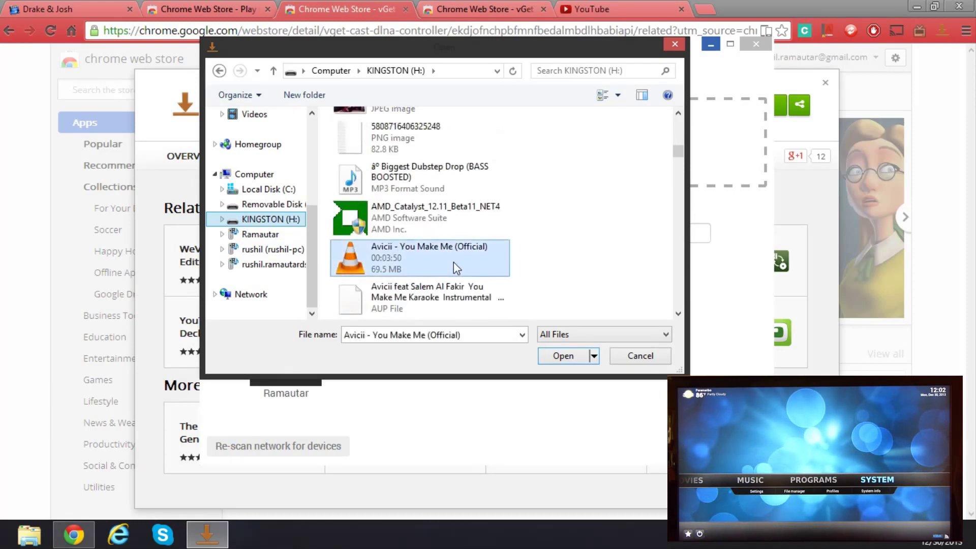
click(562, 355)
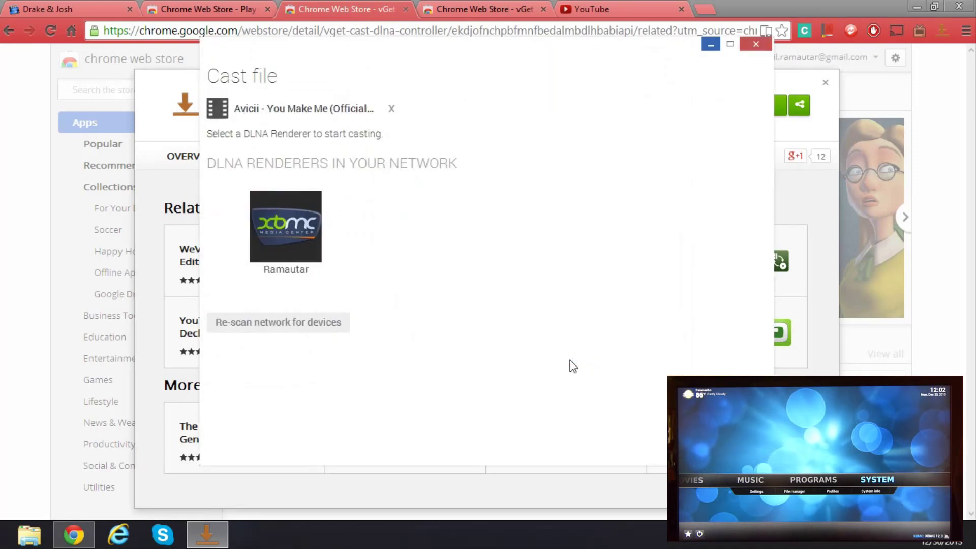
click(311, 251)
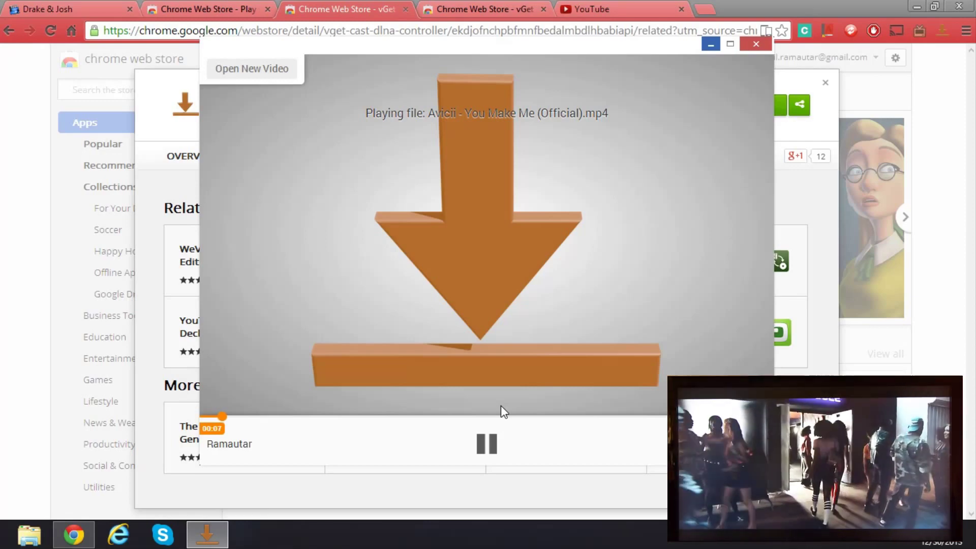
click(486, 444)
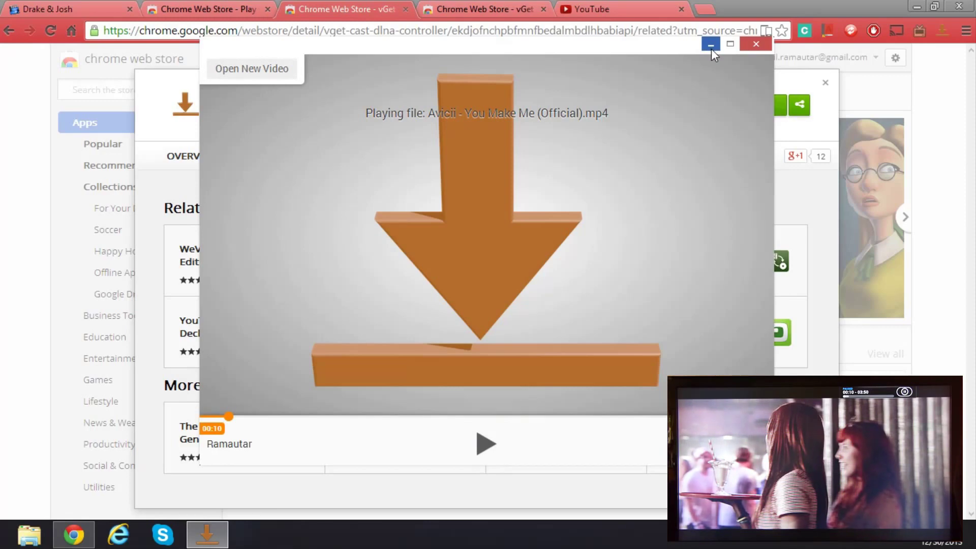
Step: Close the casting player, look over the vGet Extension and vGet Cast store tabs, and return to the Drake & Josh tab
click(753, 45)
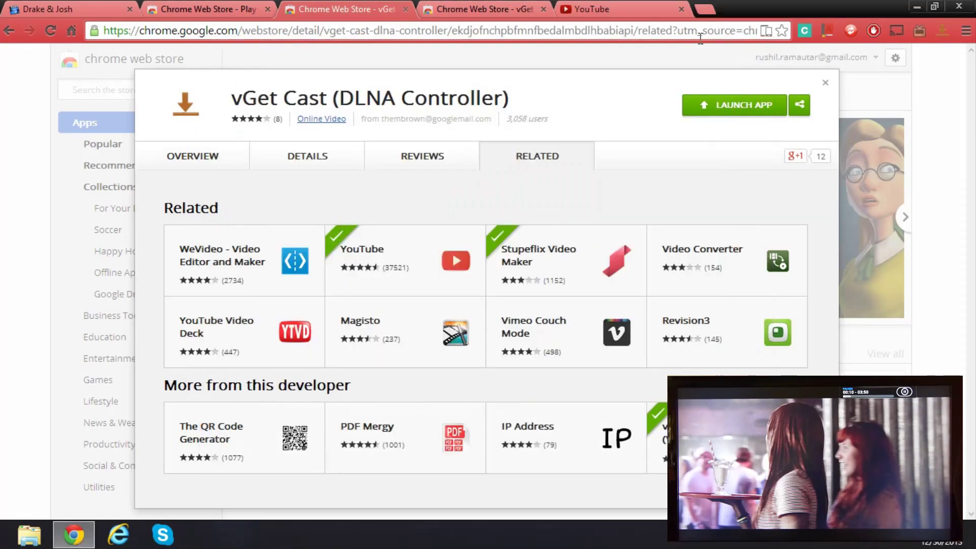
click(492, 8)
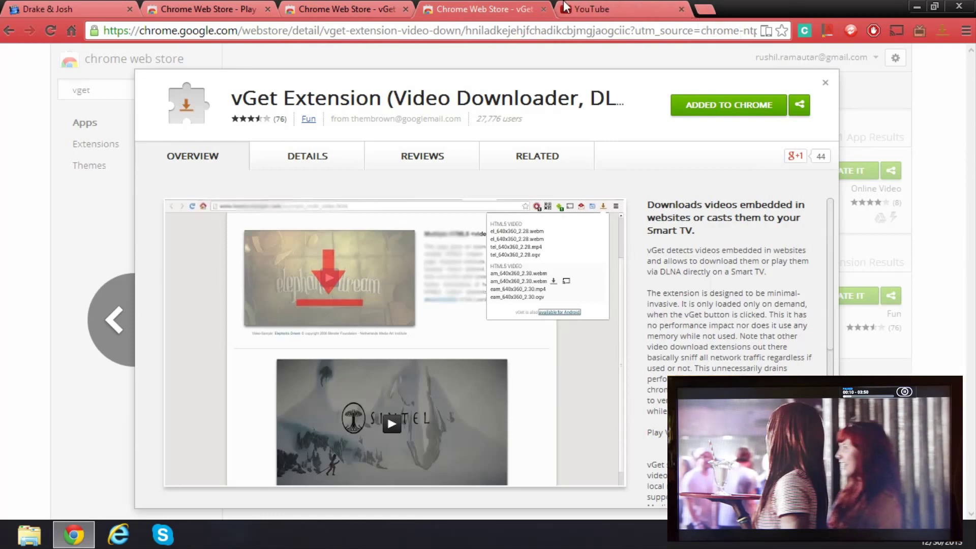
click(107, 1)
scroll(433, 317, down, 5)
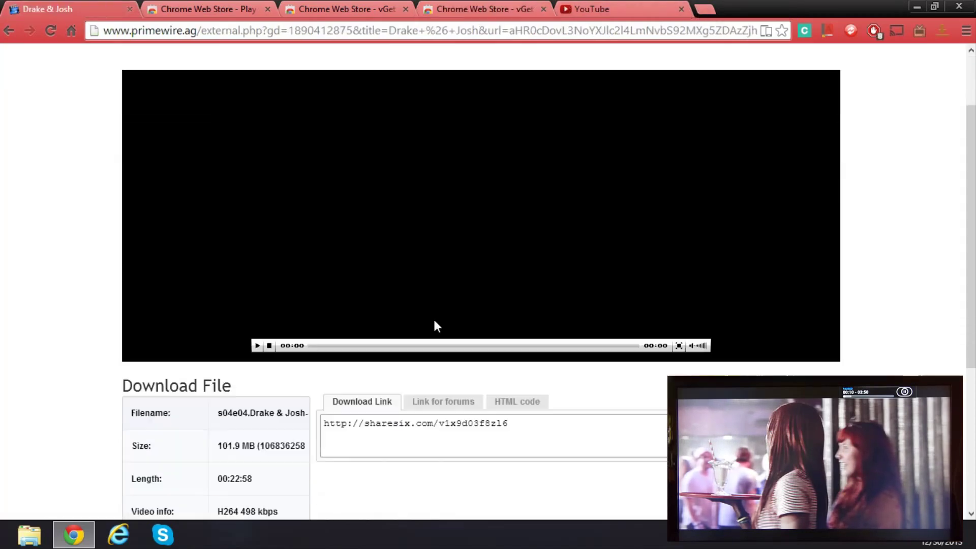
scroll(433, 317, up, 5)
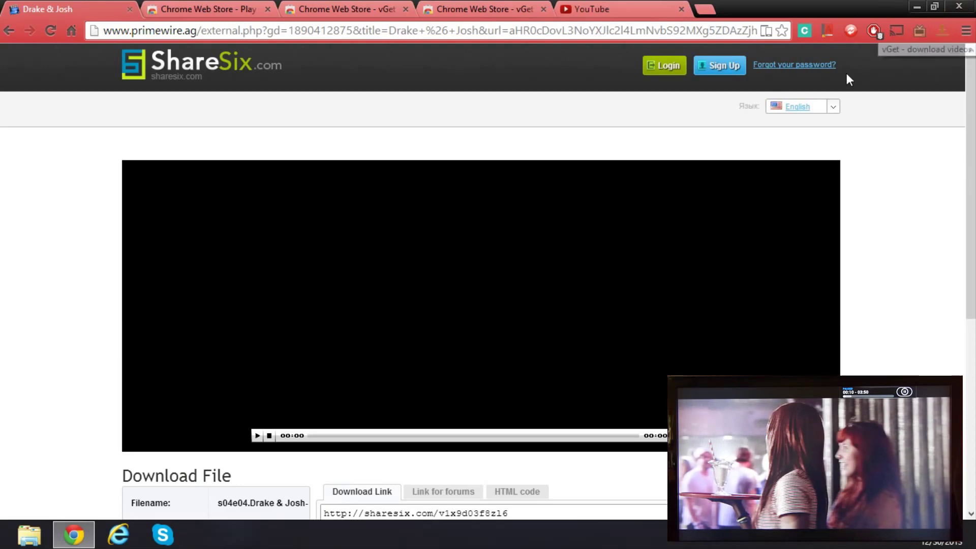
click(482, 7)
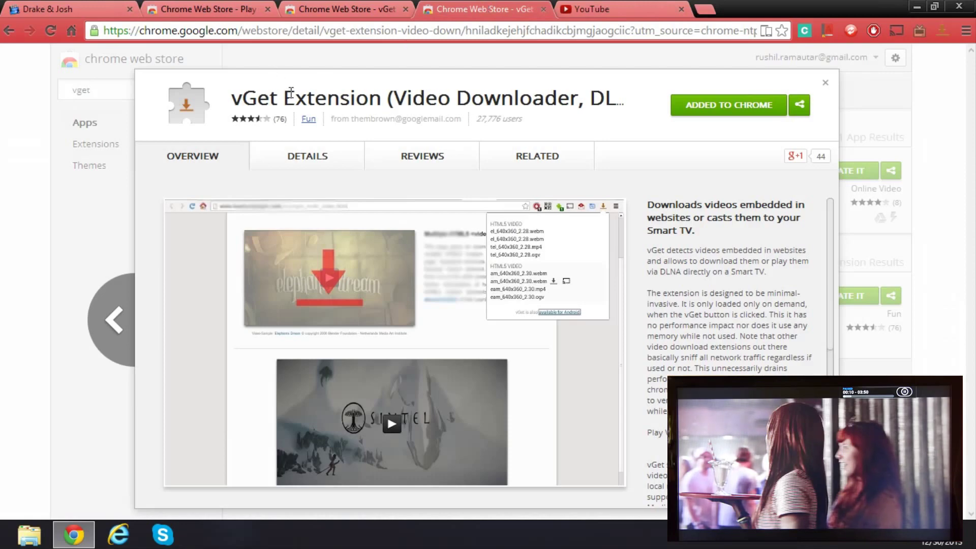
click(356, 7)
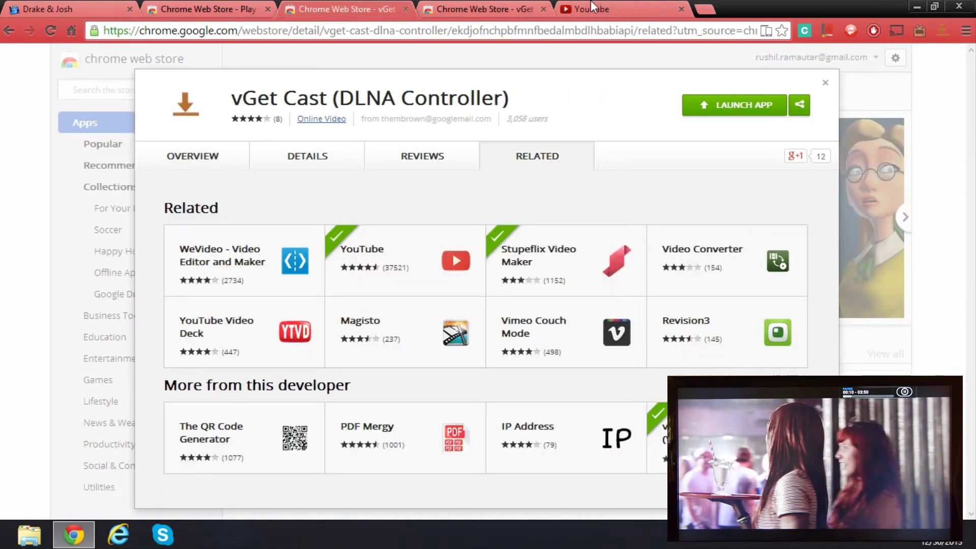
click(59, 7)
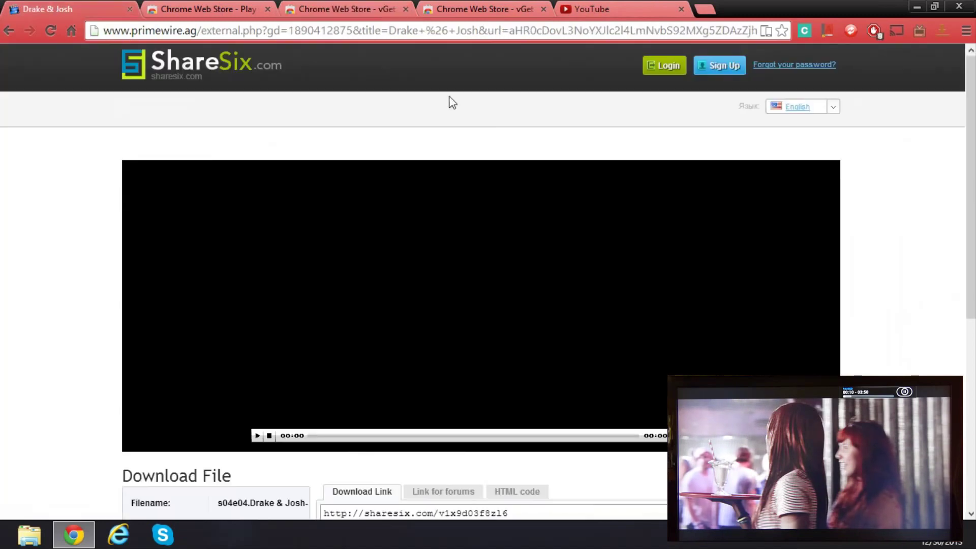
Step: Send the page's video.flv to the Ramautar XBMC renderer via the vGet icon, start playback, then pause
click(939, 31)
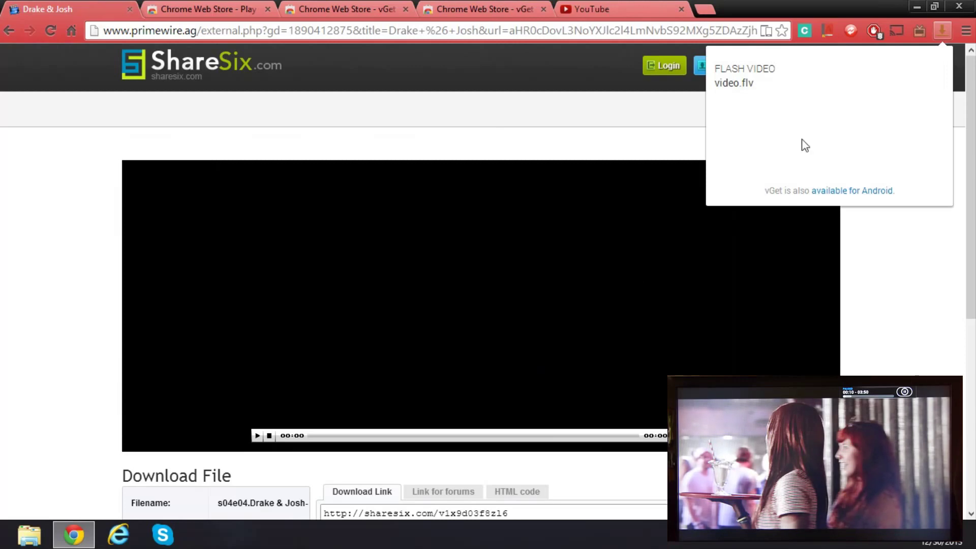
mouse_move(769, 82)
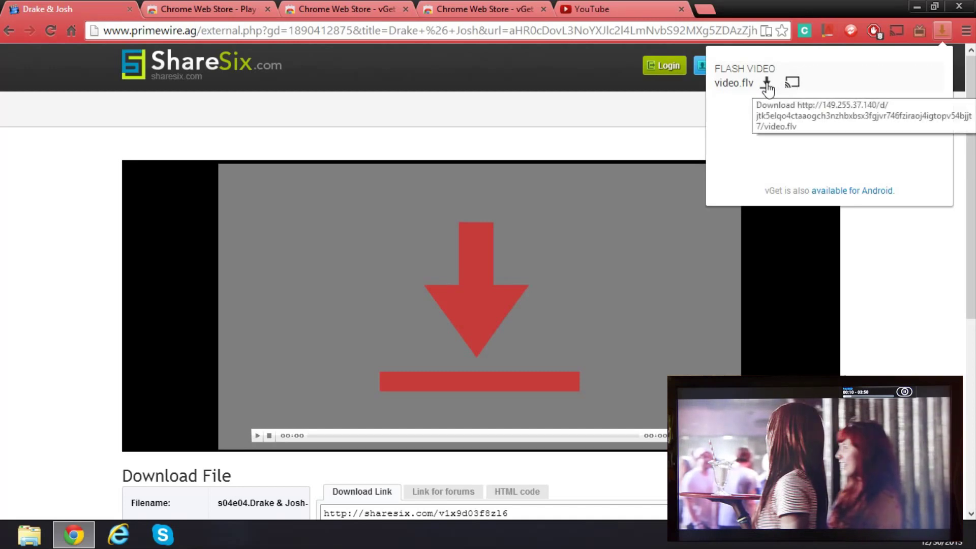
click(791, 87)
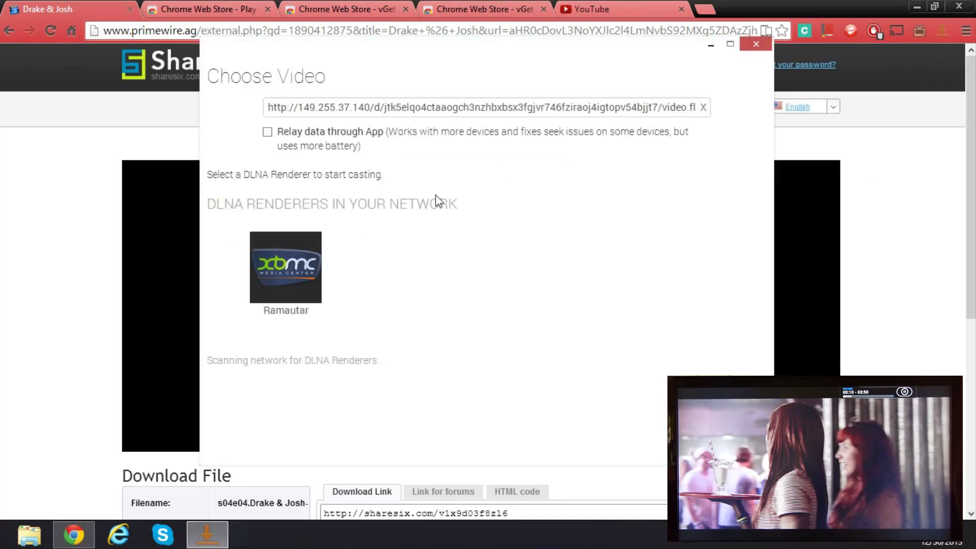
click(285, 276)
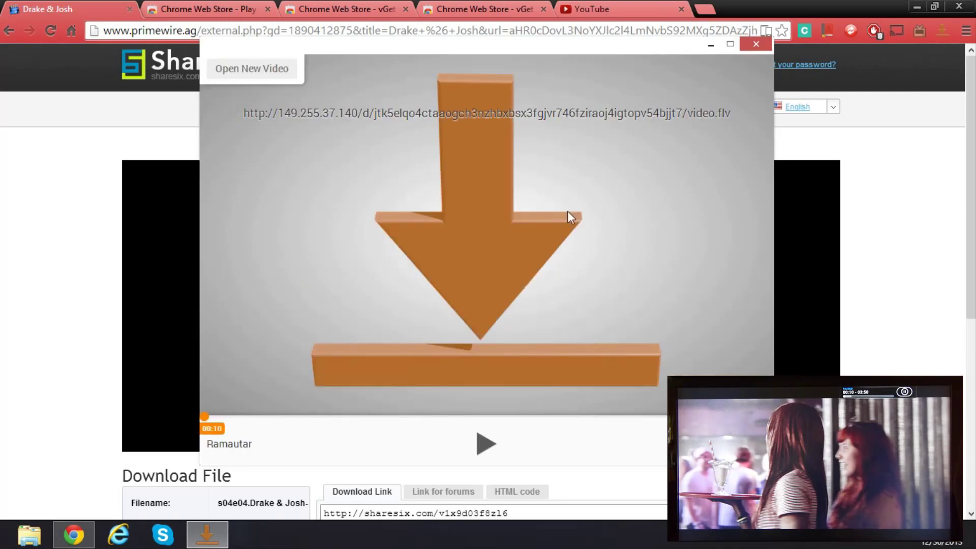
click(486, 448)
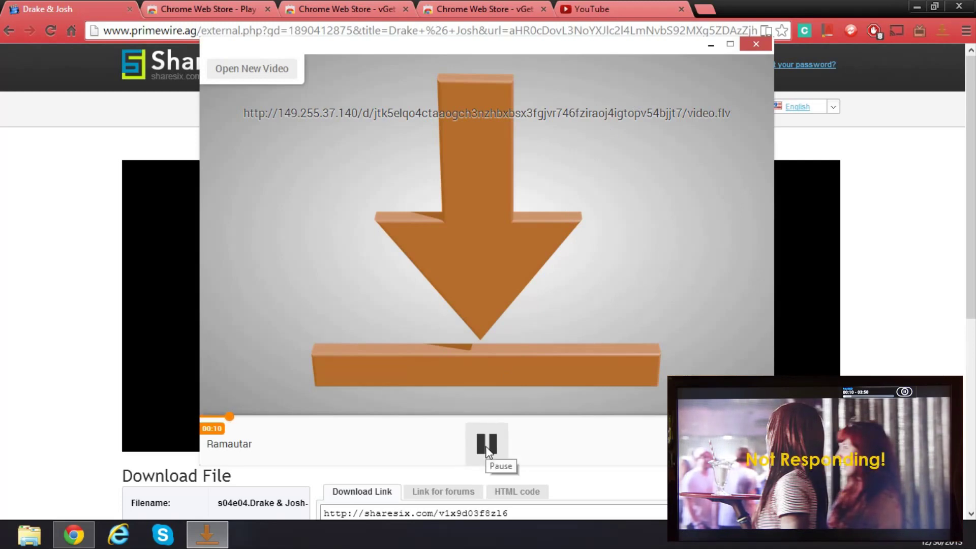
click(487, 447)
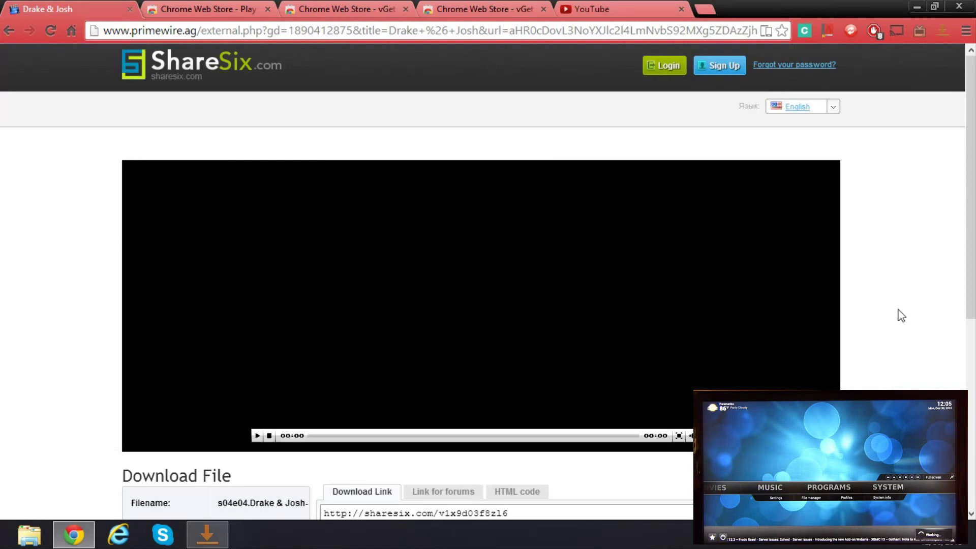
Step: Recast video.flv to Ramautar XBMC, pause the Drake & Josh episode near 00:02, and close the player
click(941, 32)
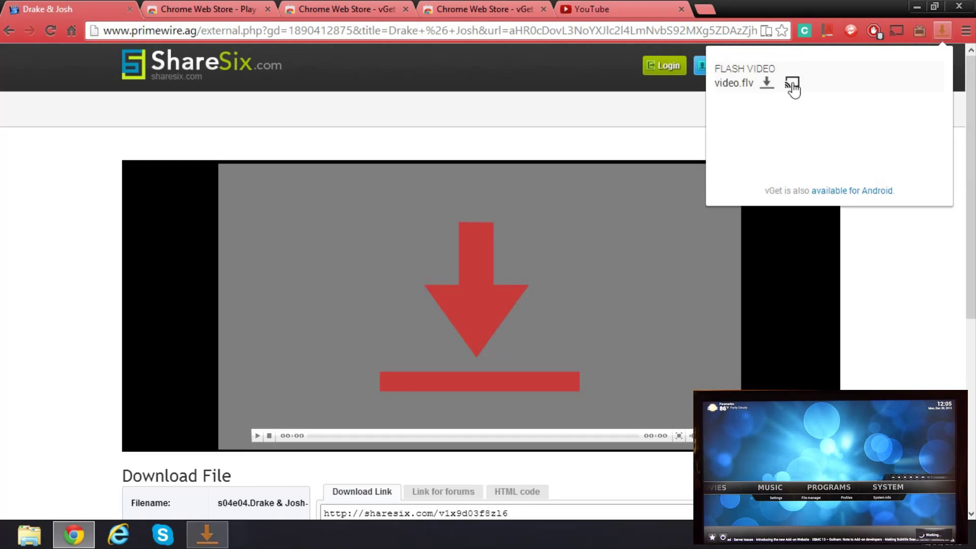
click(792, 84)
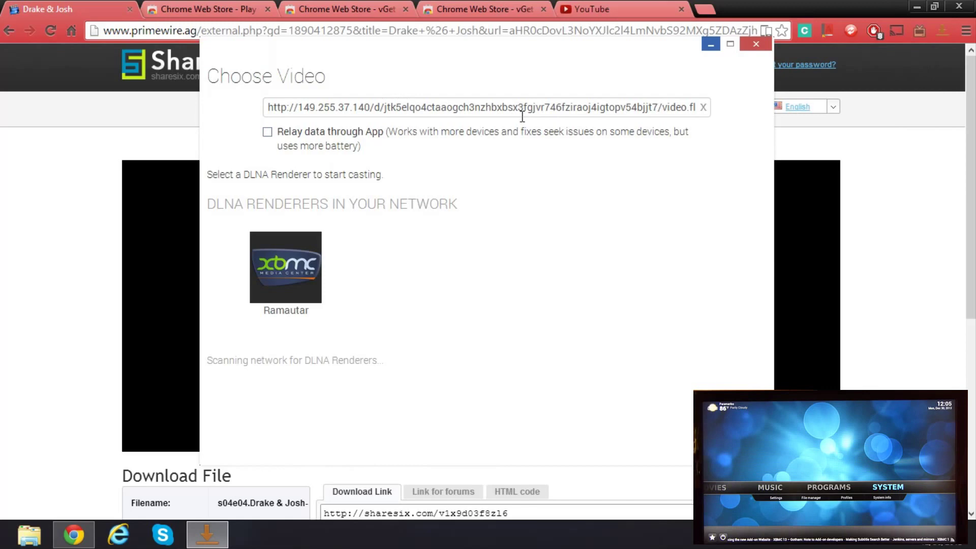
click(302, 277)
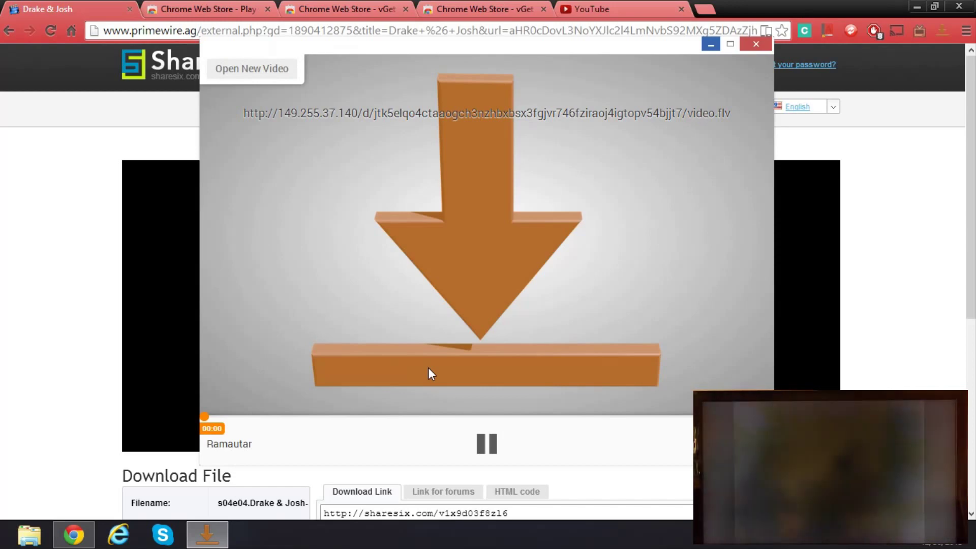
click(486, 445)
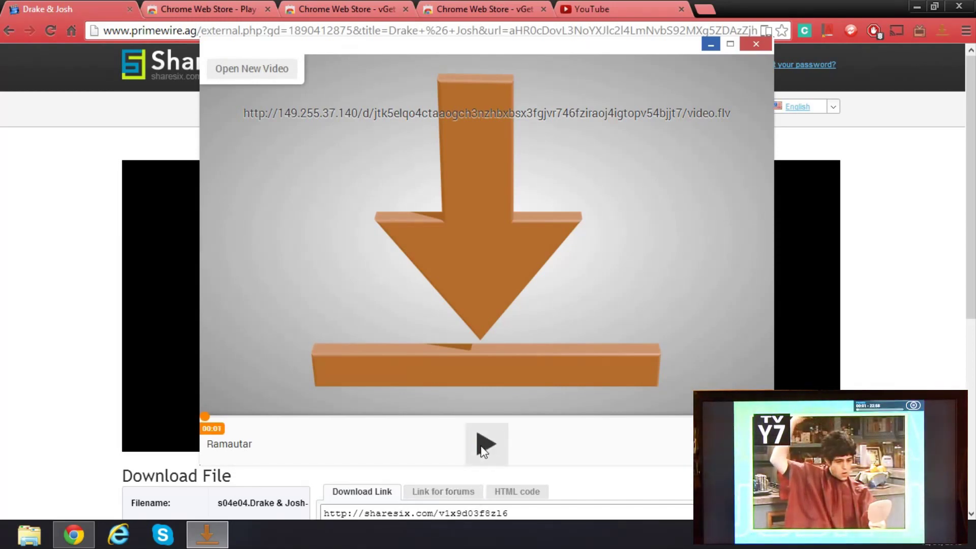
click(745, 46)
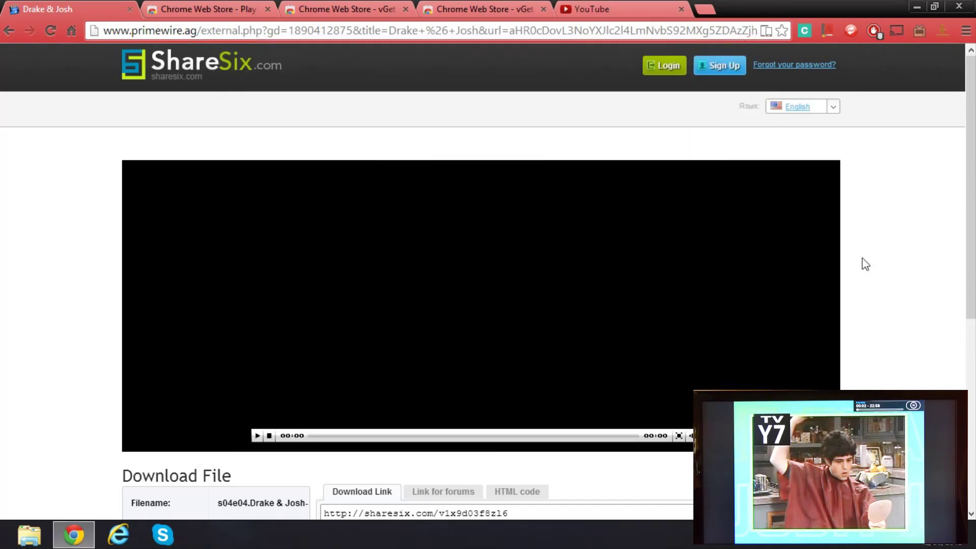
Step: Bring up the YouTube home page with its recommended videos from the tab strip
scroll(950, 273, down, 6)
scroll(953, 274, up, 6)
click(613, 7)
scroll(559, 509, down, 8)
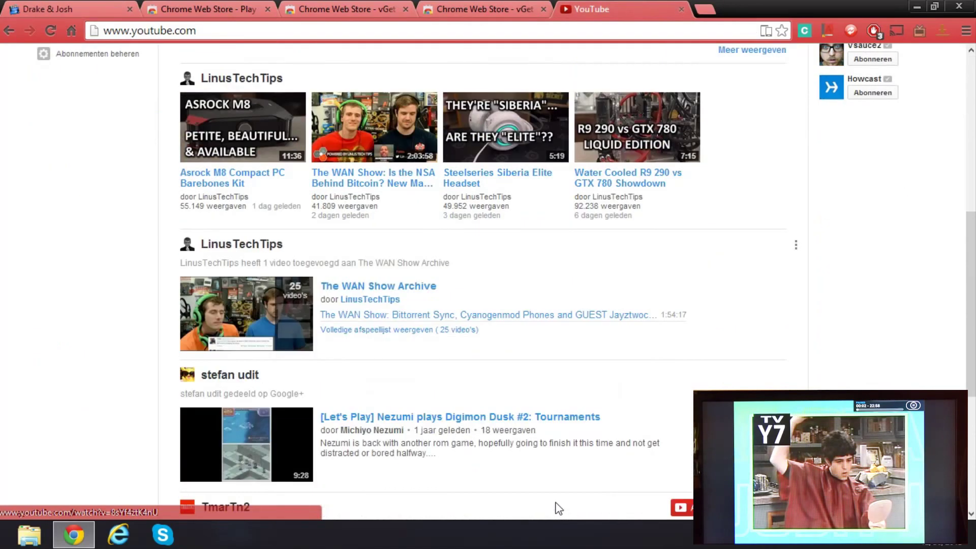
scroll(559, 508, up, 12)
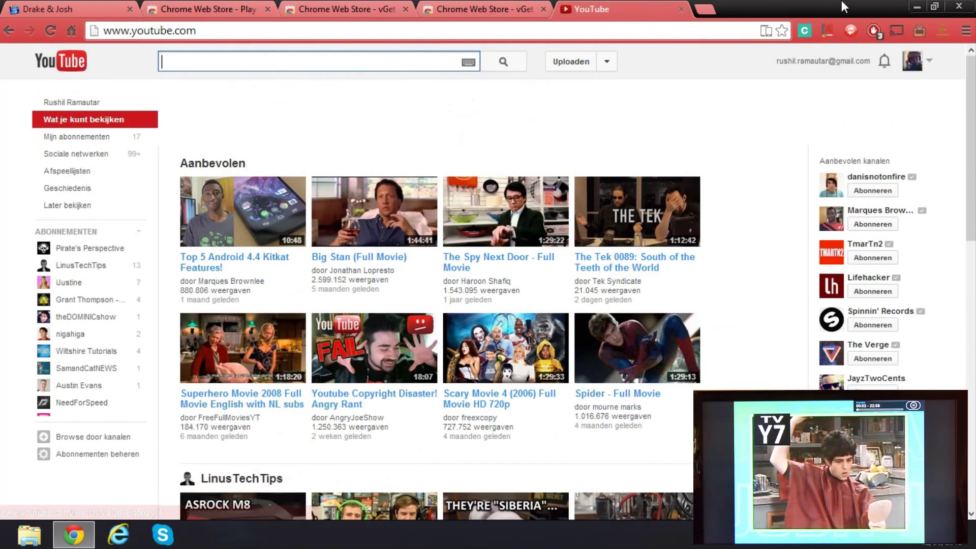